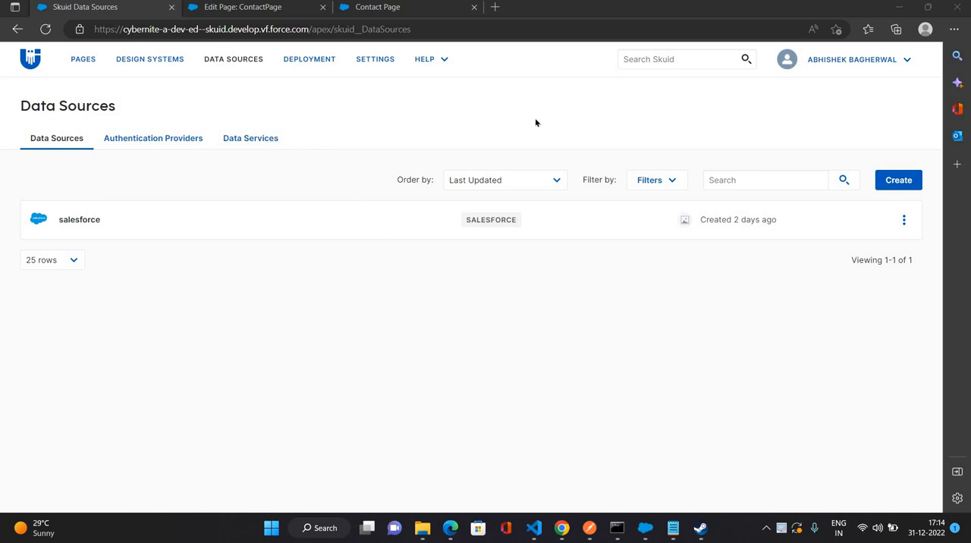
Create a new data source of type REST, keeping REST as its name, and continue to its connection settings.
left_click(897, 183)
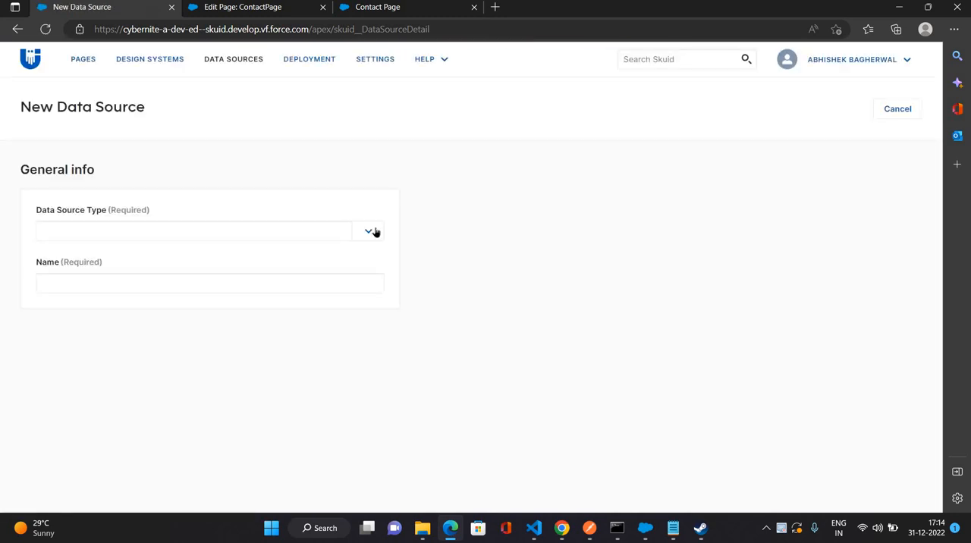
left_click(370, 232)
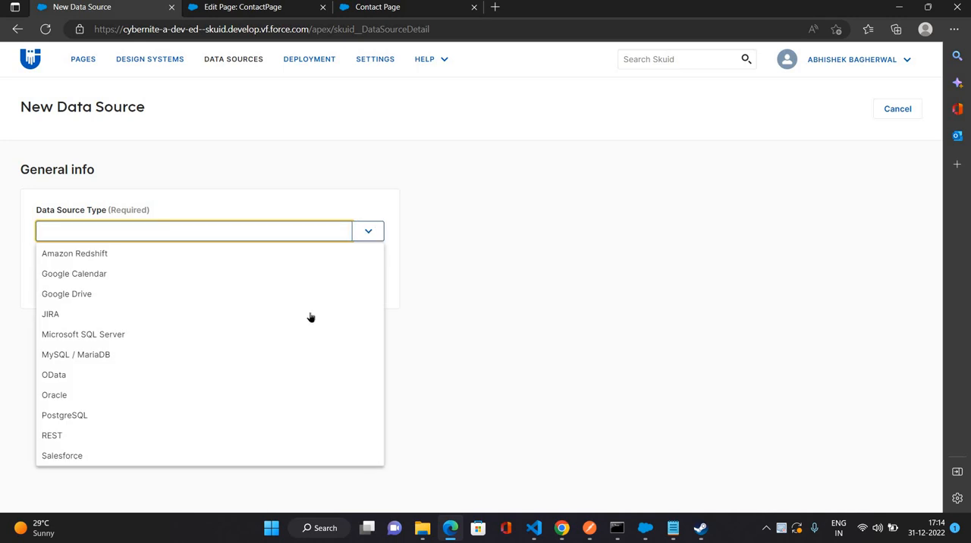
key("Return")
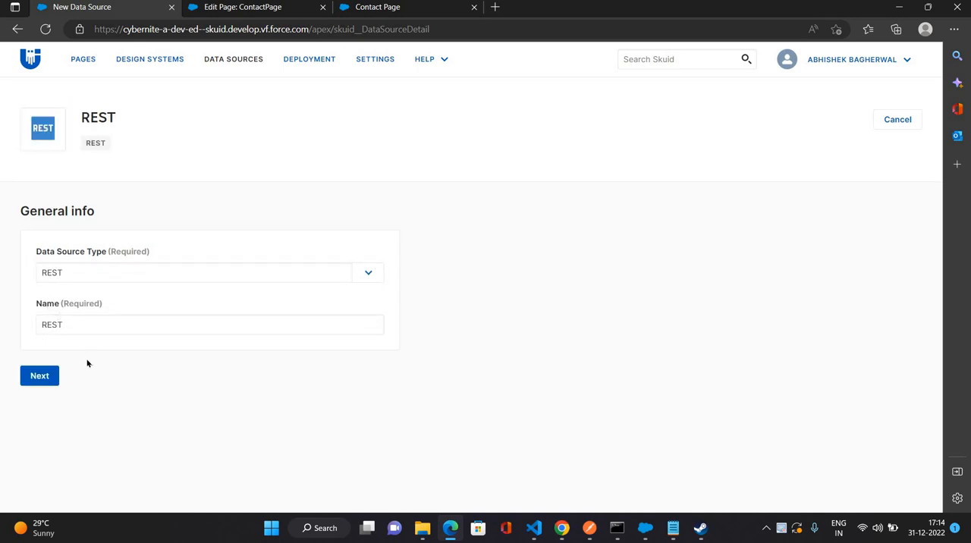
left_click(35, 383)
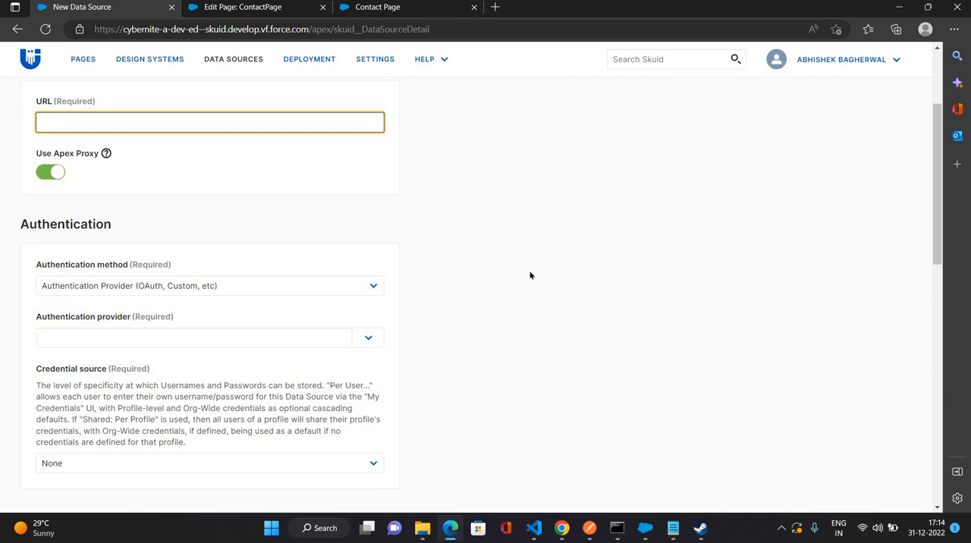
Switch to Postman, send the GET request for employee/1 and examine the fields in the JSON response.
left_click(590, 520)
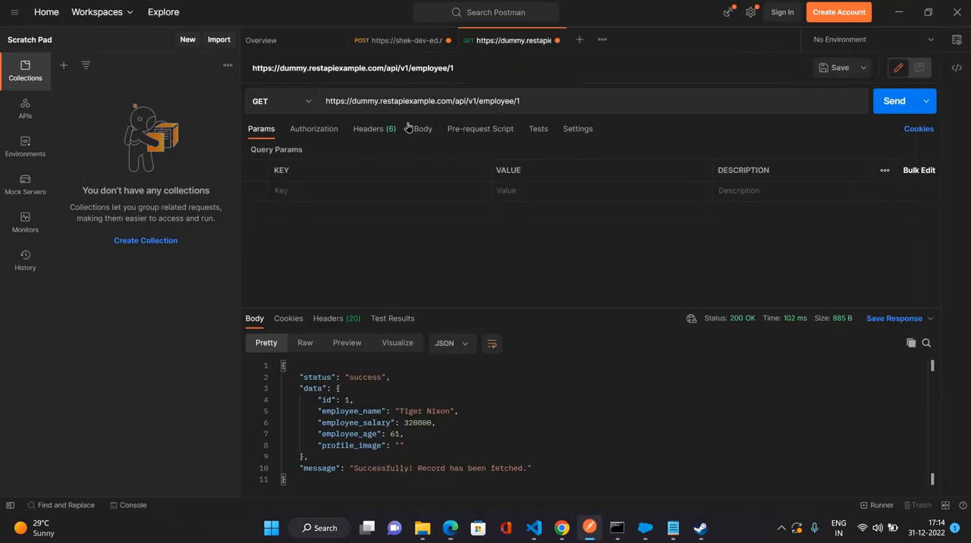
triple_click(342, 100)
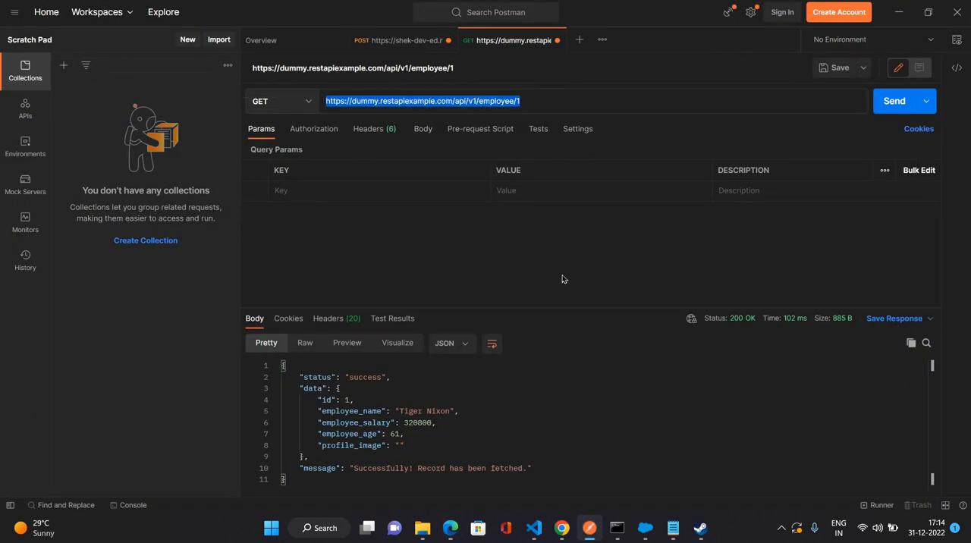
left_click(876, 117)
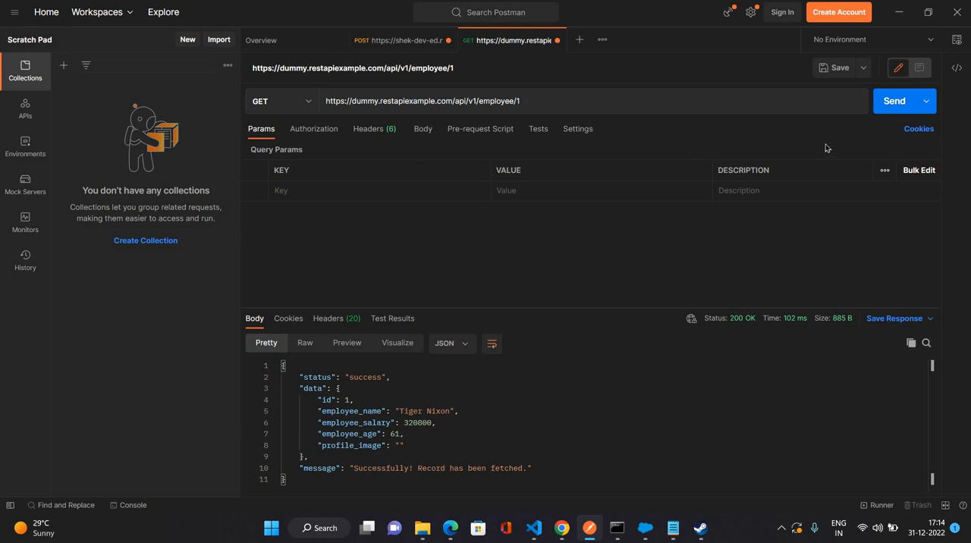
left_click(889, 101)
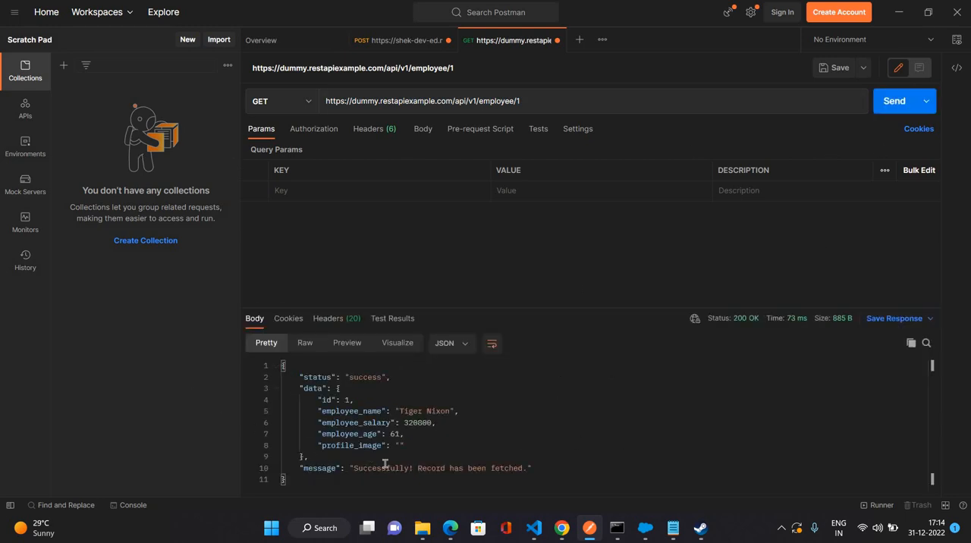
left_click_drag(291, 377, 329, 468)
left_click(496, 449)
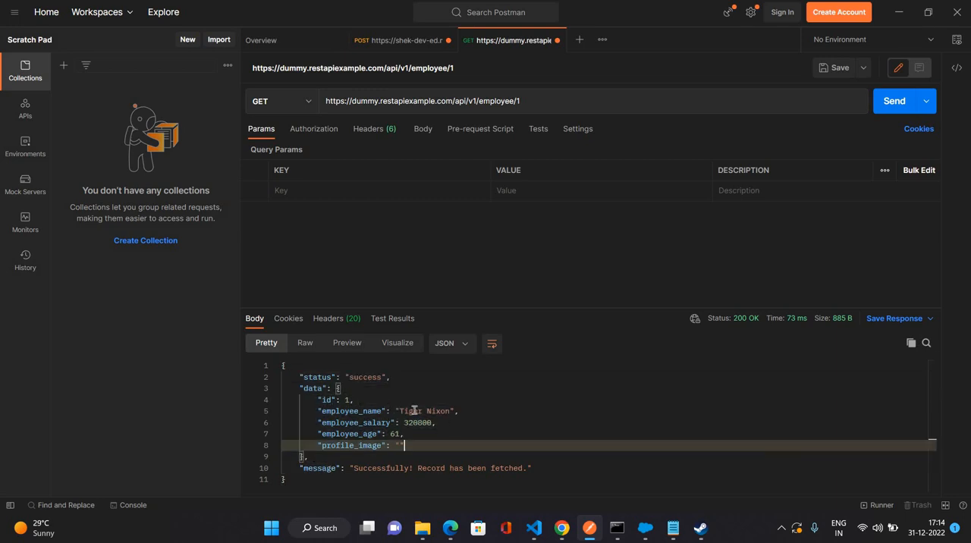
key("Up")
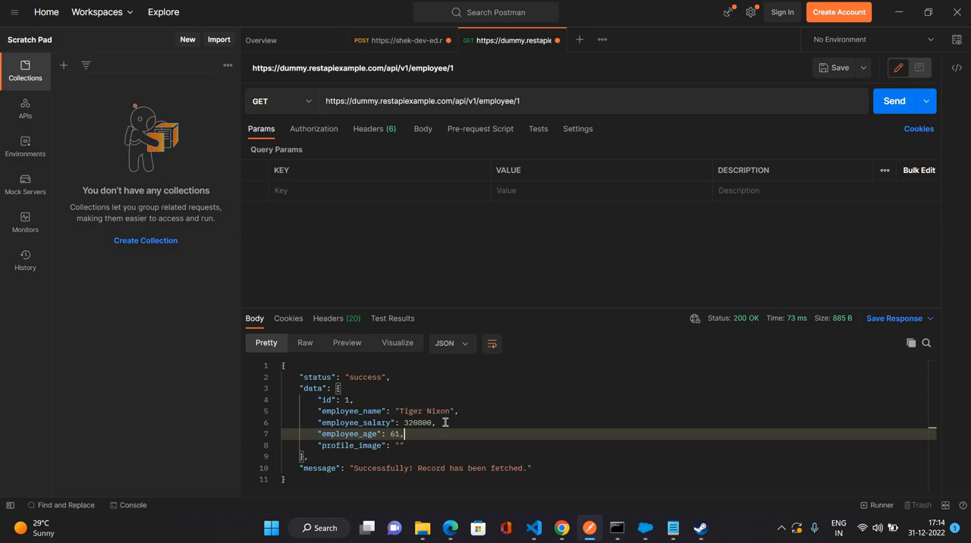
left_click(393, 102)
key("ctrl+a")
key("ctrl+c")
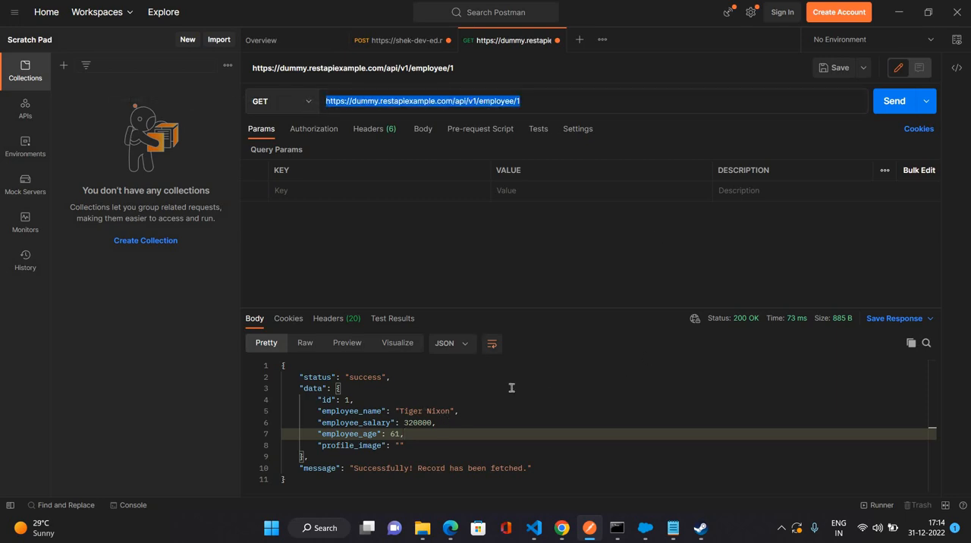
key("alt+Tab")
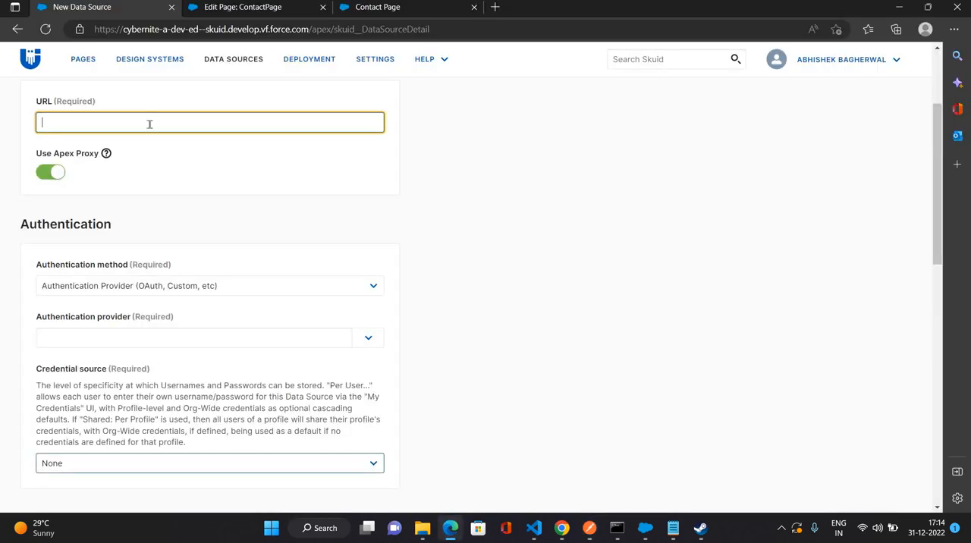
key("ctrl+v")
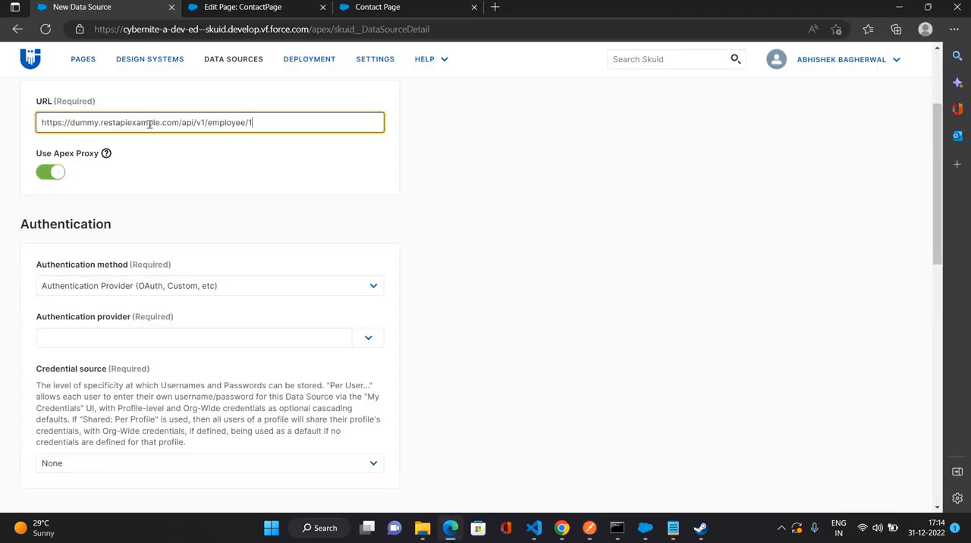
left_click(414, 233)
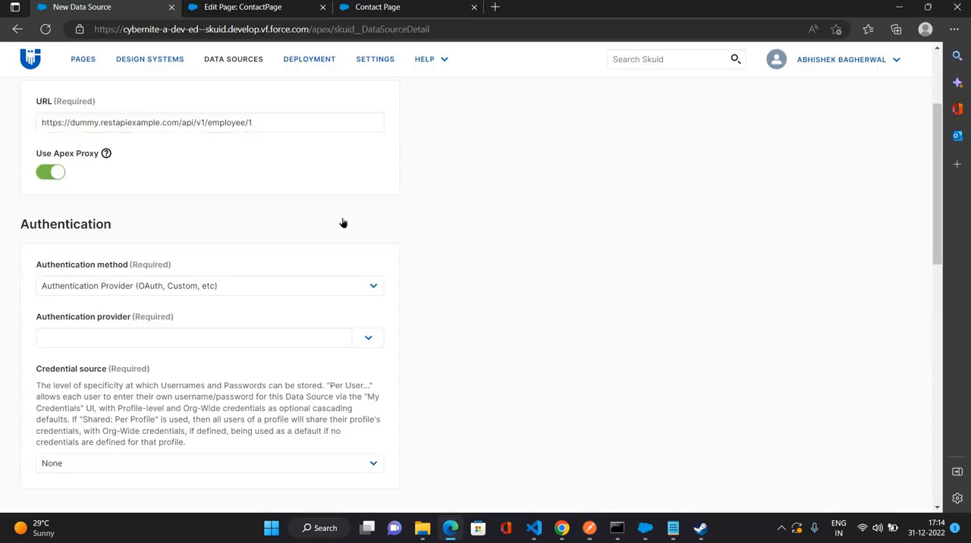
Set the data source's authentication method to No Authentication and save the data source.
scroll(342, 221, "down", 1)
key("alt+Down")
key("Up")
key("Up")
key("Up")
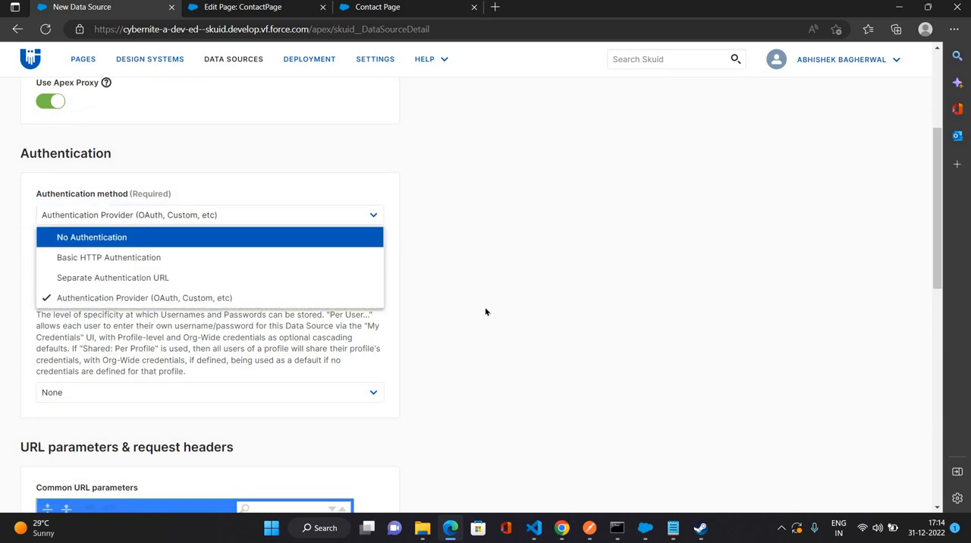
key("Return")
scroll(436, 325, "down", 1)
scroll(432, 327, "down", 5)
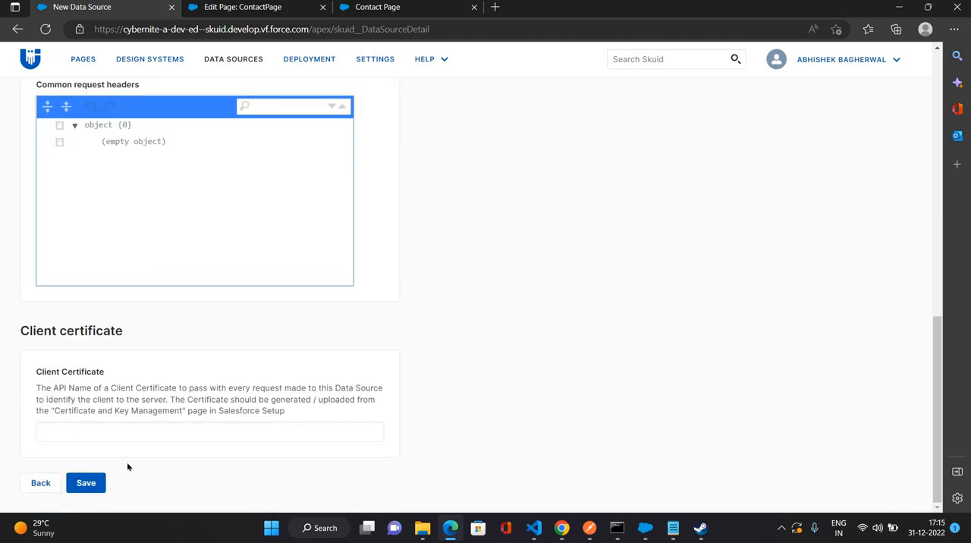
left_click(84, 489)
left_click(533, 179)
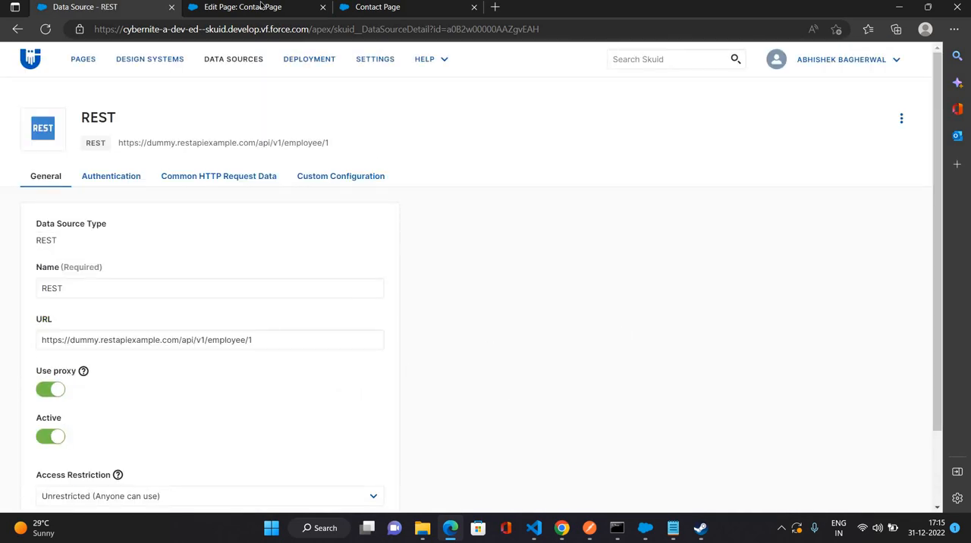
Add a new model to the ContactPage in the page editor and set its Model ID to RESTModel.
key("ctrl+Tab")
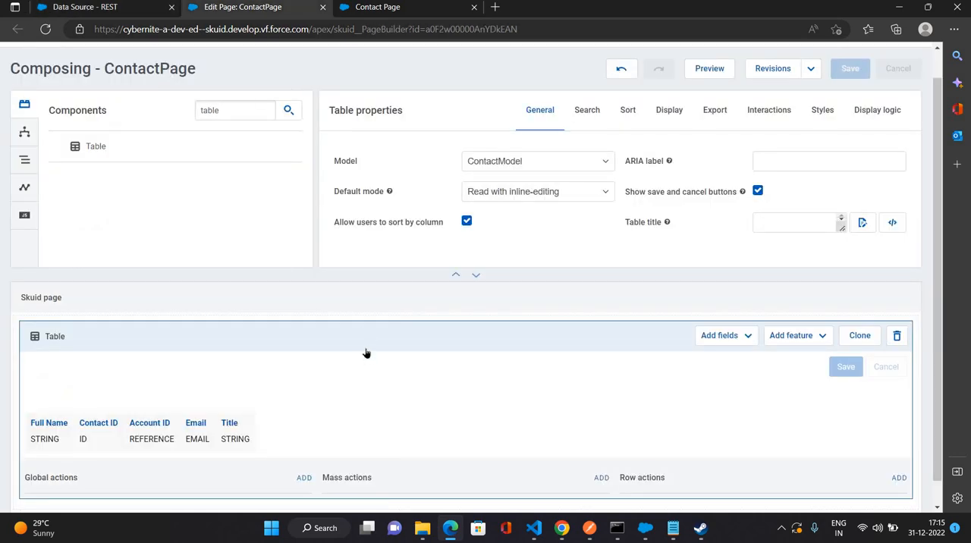
left_click(24, 131)
left_click(160, 152)
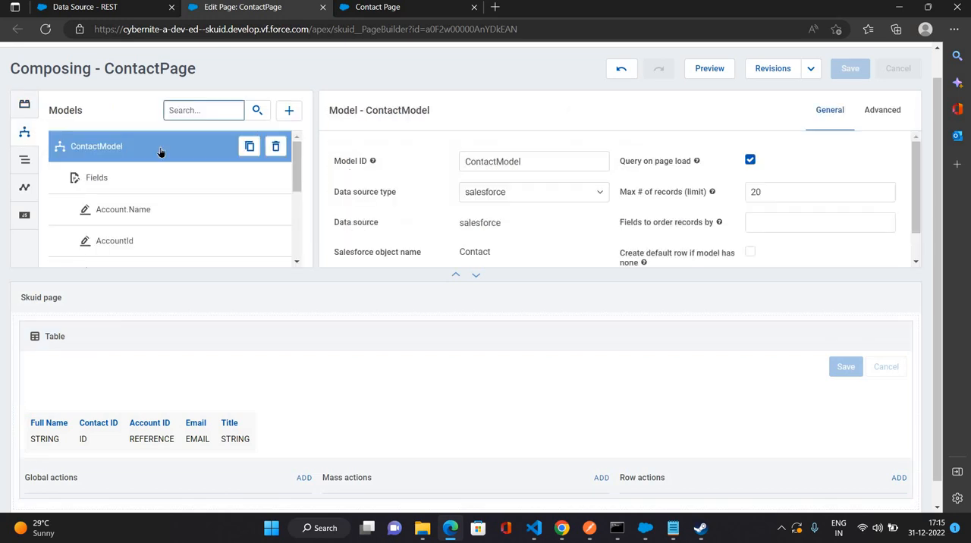
left_click(160, 152)
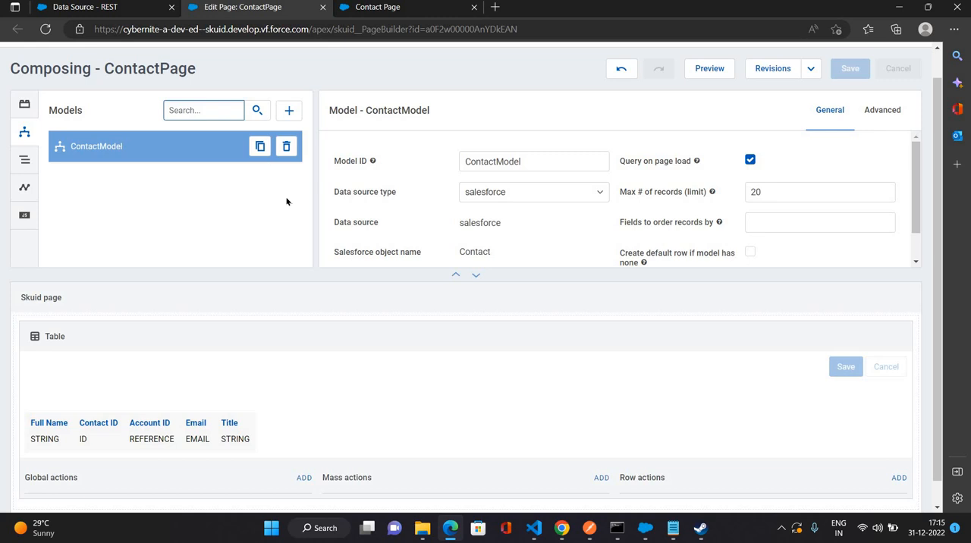
left_click(289, 110)
left_click_drag(483, 161, 438, 159)
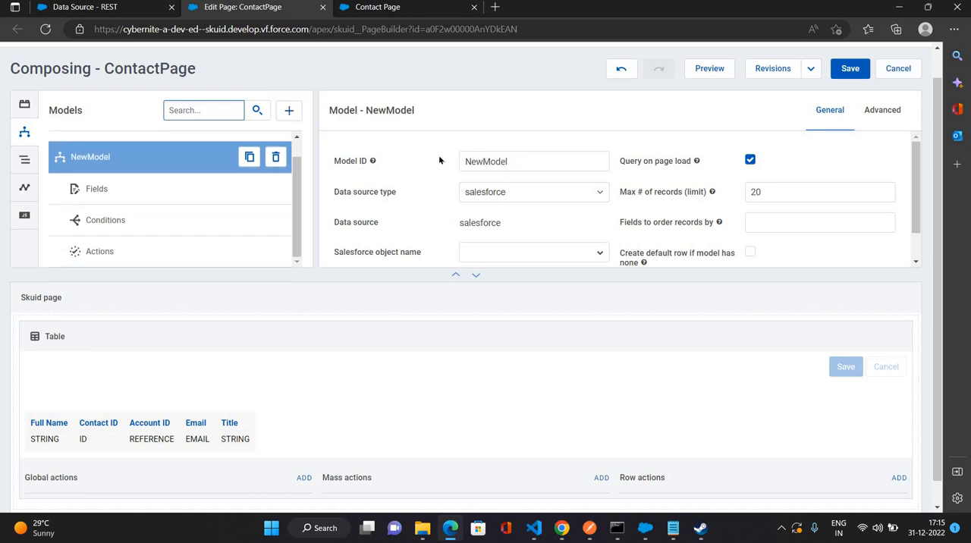
type("REST")
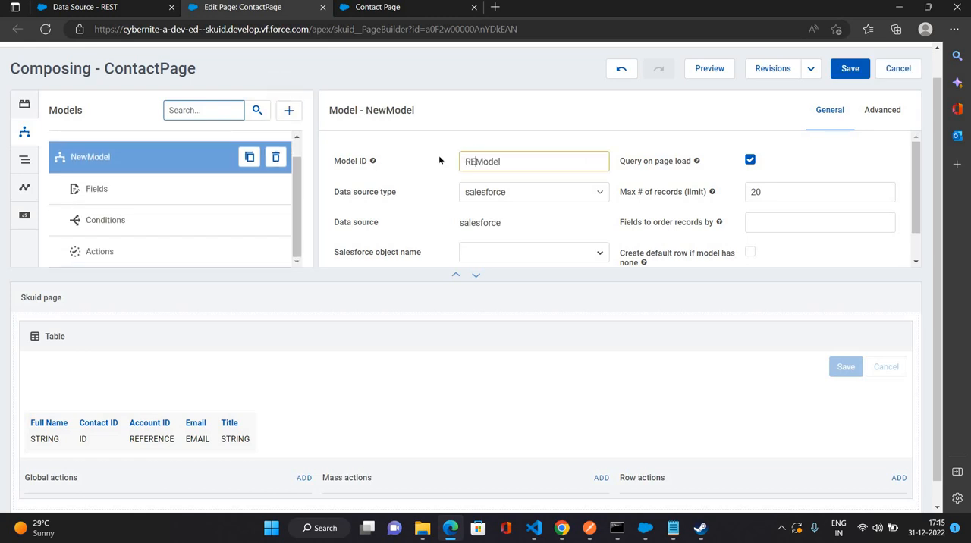
Set RESTModel's data source type to REST.
left_click(585, 195)
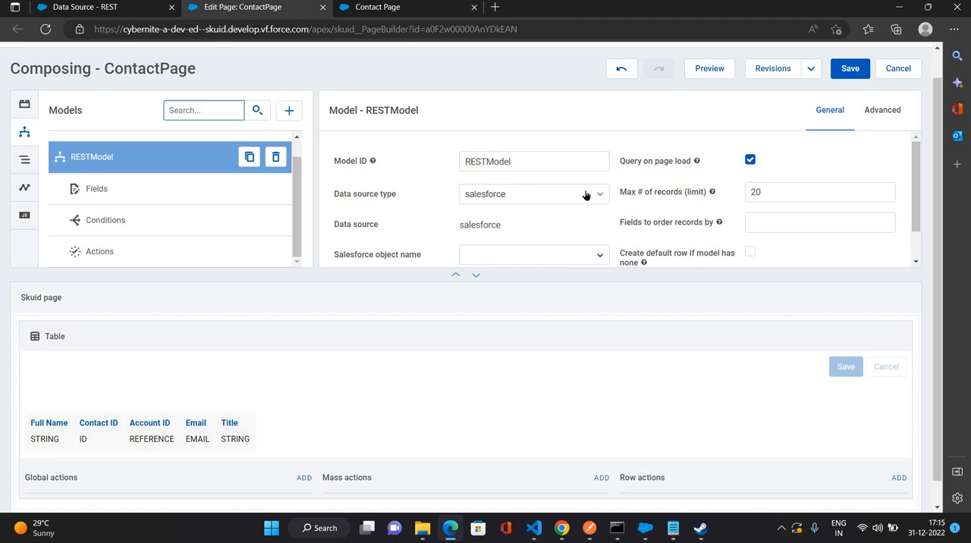
left_click(585, 195)
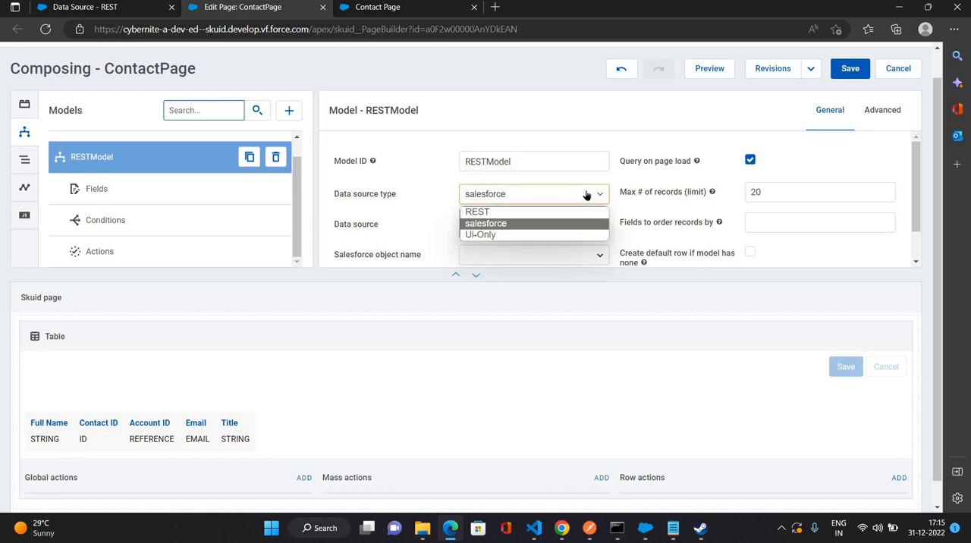
left_click(509, 211)
left_click(535, 222)
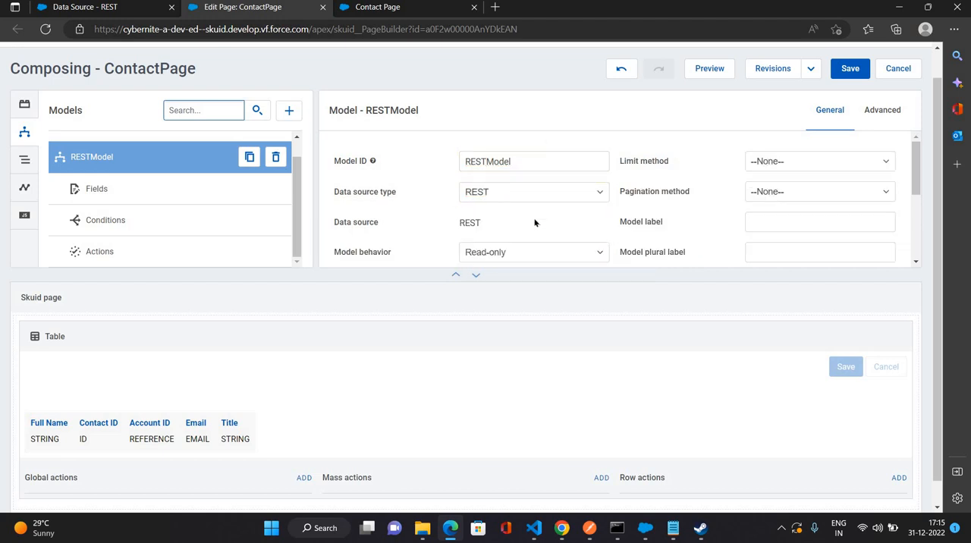
Review RESTModel's data source URL, its inline code editor, the HTTP verb, path to contents and response format settings.
scroll(535, 222, "down", 1)
scroll(546, 205, "down", 2)
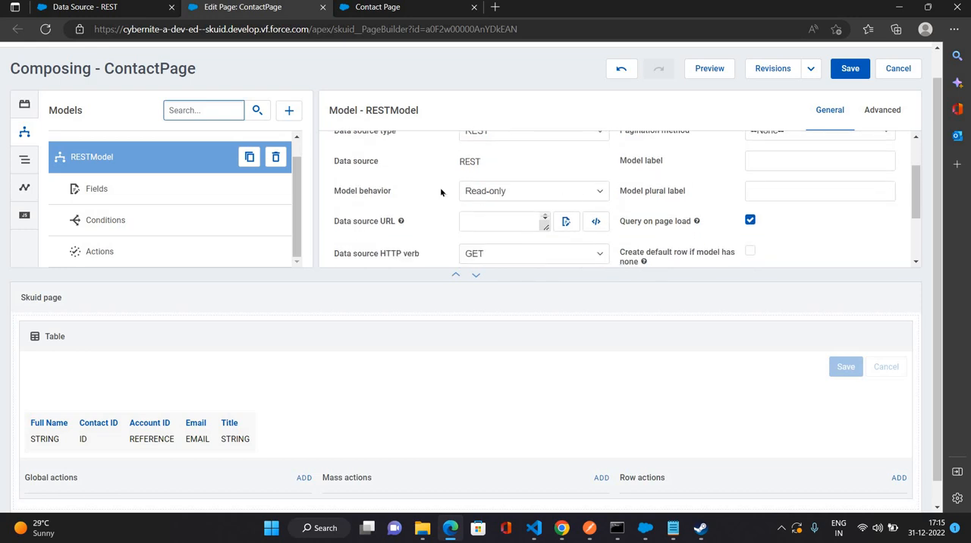
scroll(437, 200, "down", 2)
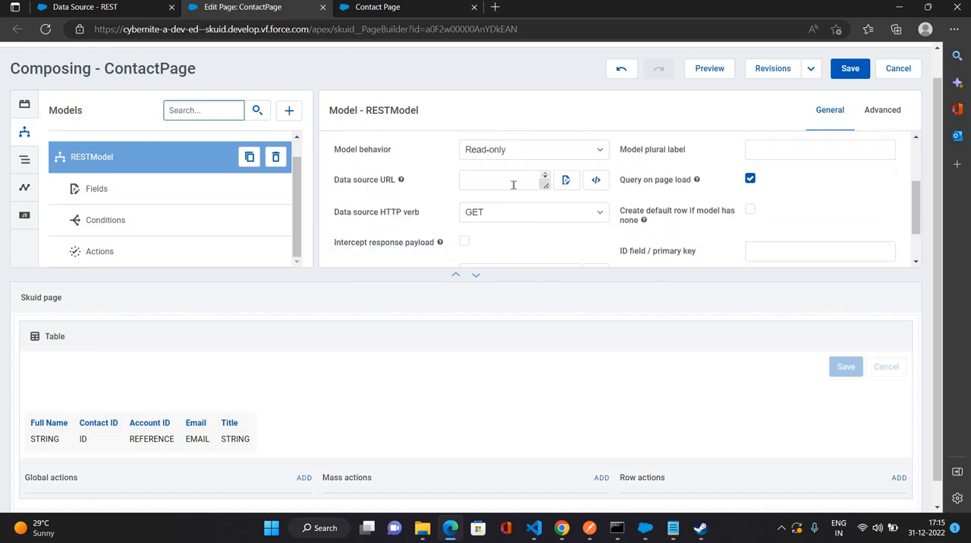
left_click(512, 185)
left_click(595, 180)
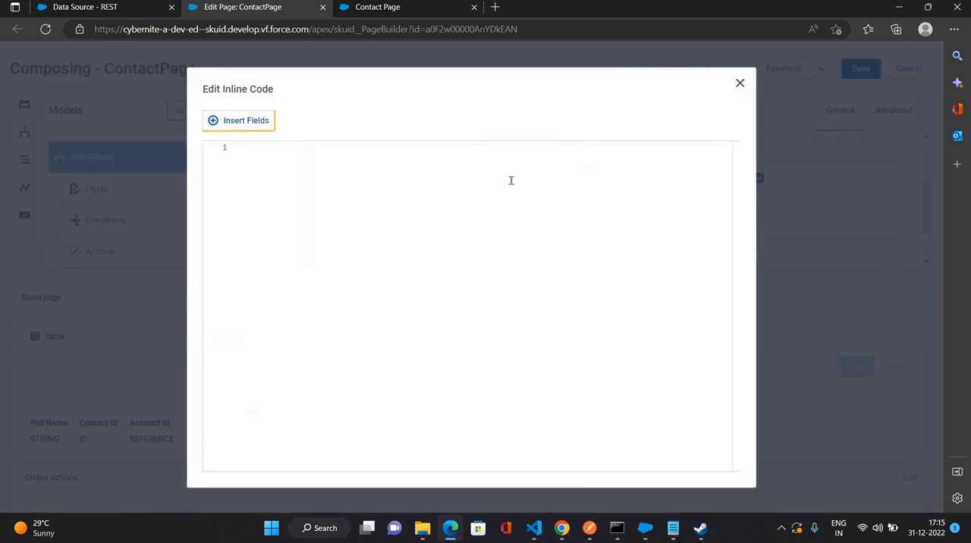
key("Escape")
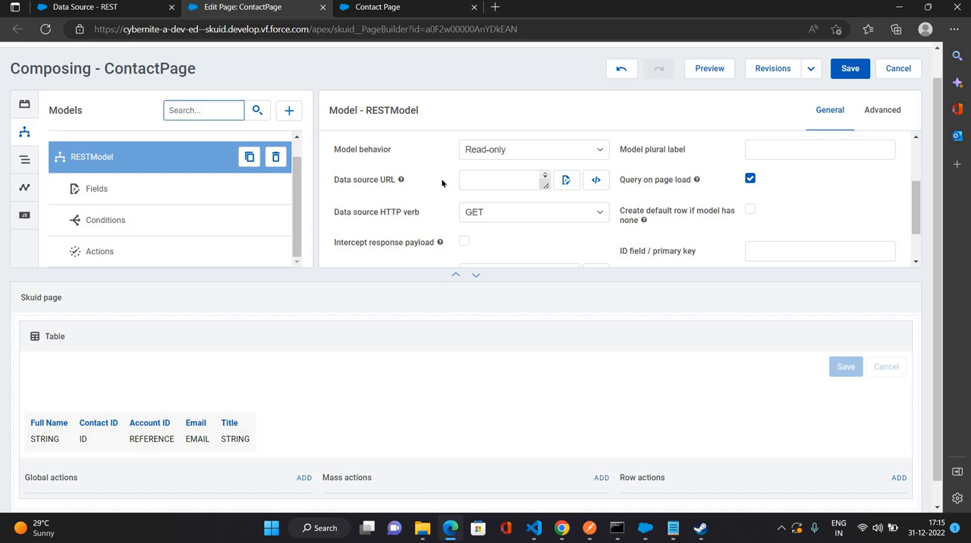
left_click(492, 180)
scroll(535, 188, "down", 2)
scroll(570, 211, "up", 1)
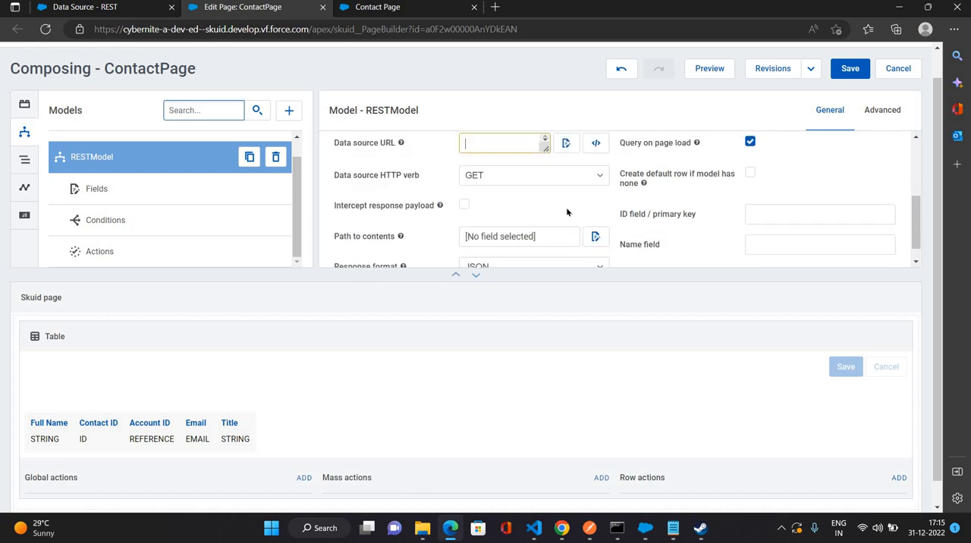
scroll(605, 219, "down", 1)
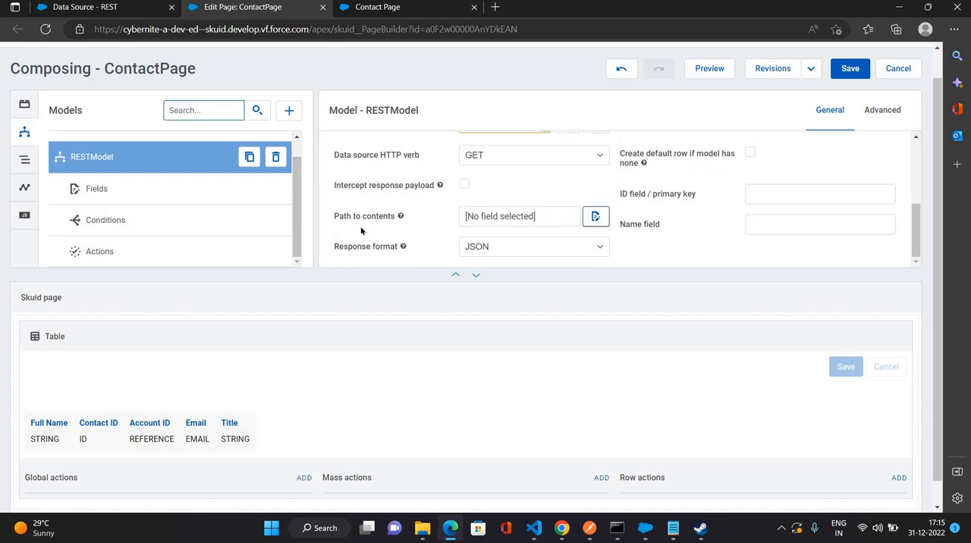
left_click_drag(396, 216, 332, 218)
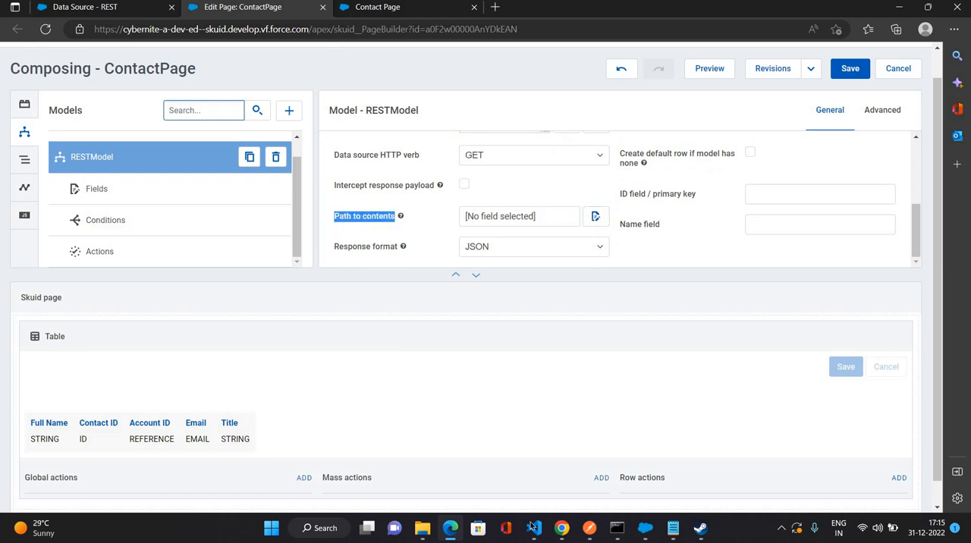
Switch to Postman and examine the data object and its employee fields in the response body.
left_click(590, 530)
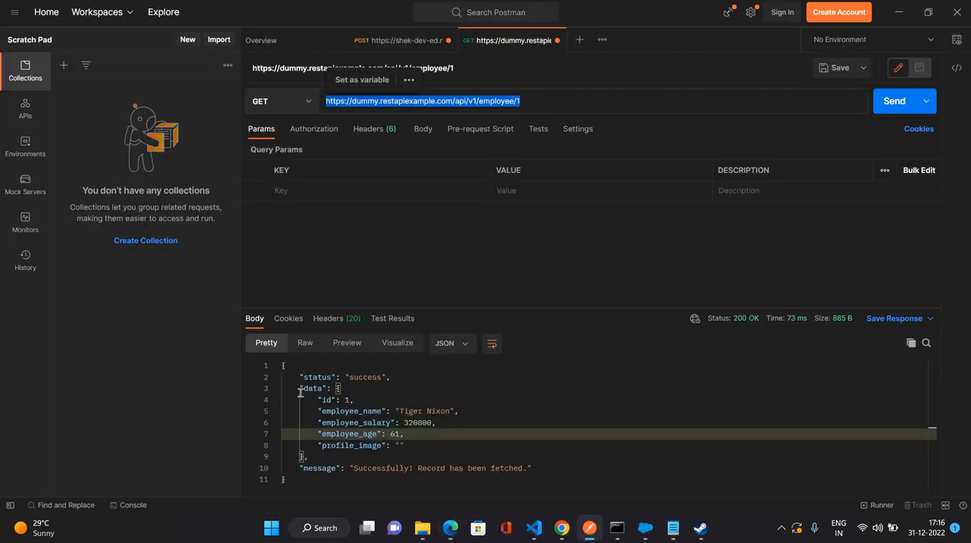
double_click(313, 389)
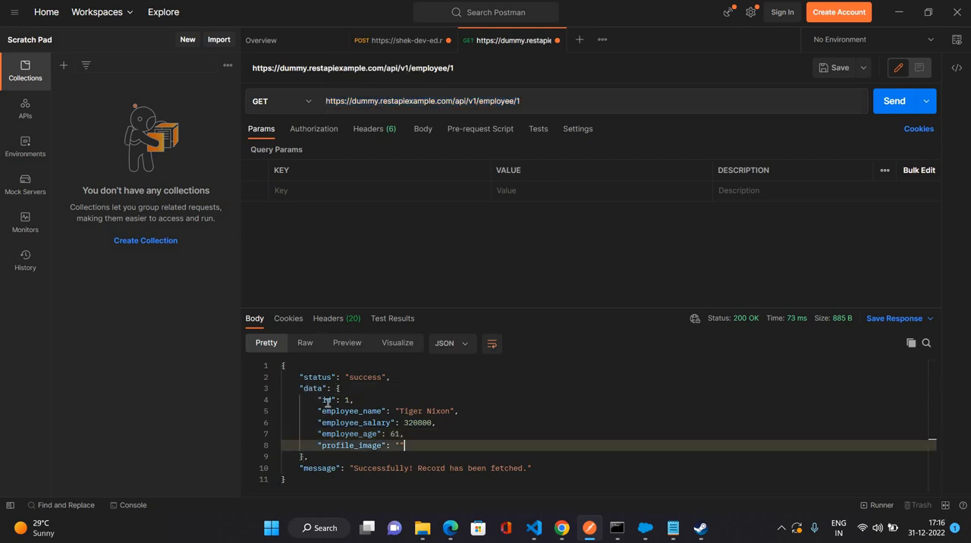
left_click_drag(405, 446, 318, 400)
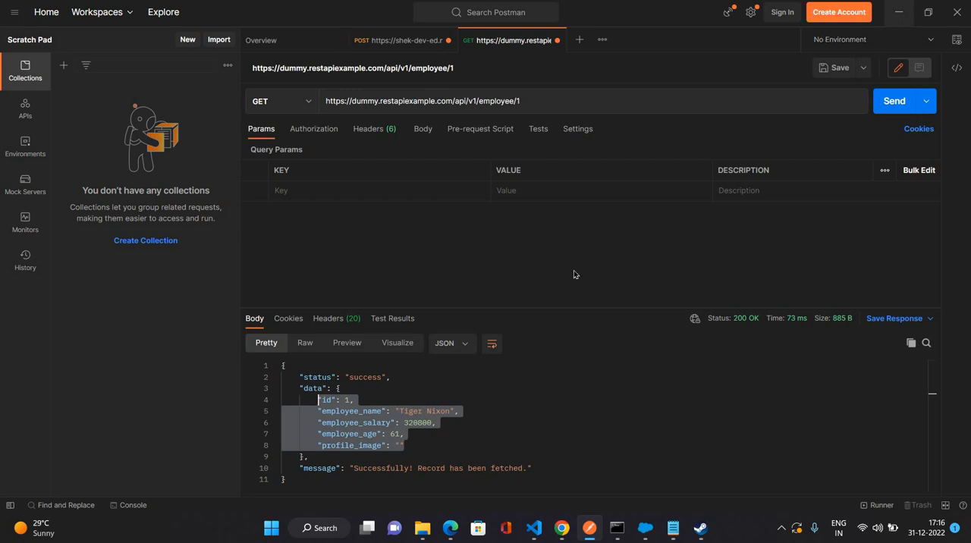
key("alt+Tab")
left_click(595, 217)
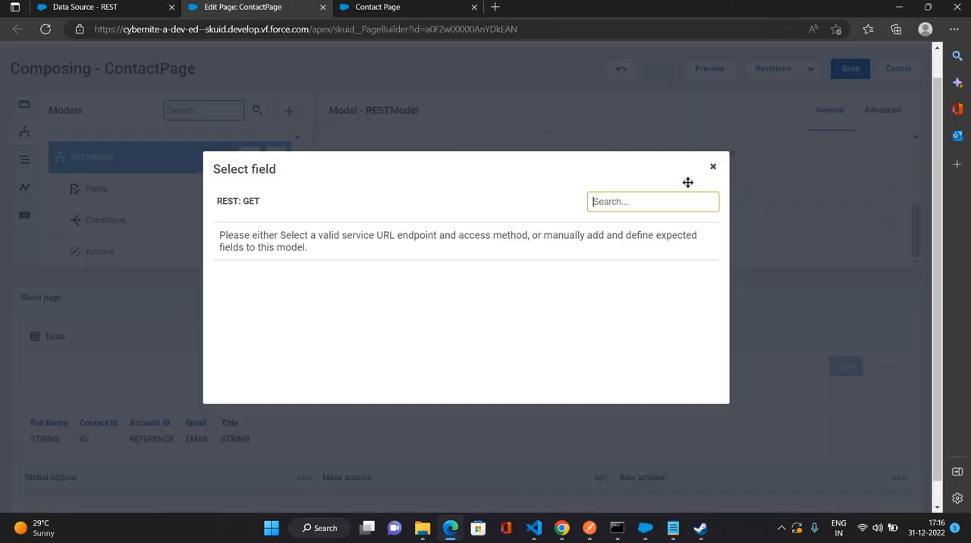
key("Escape")
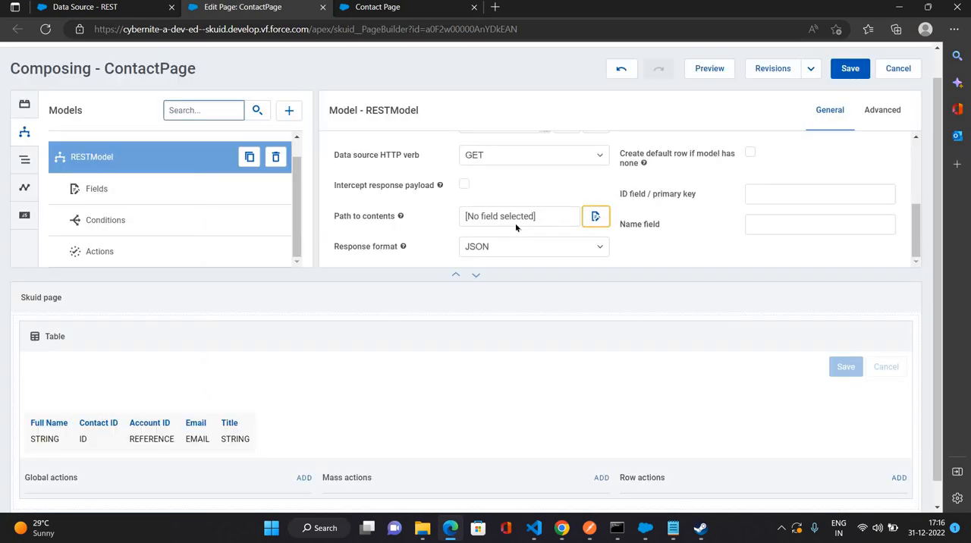
scroll(515, 223, "up", 1)
left_click(488, 187)
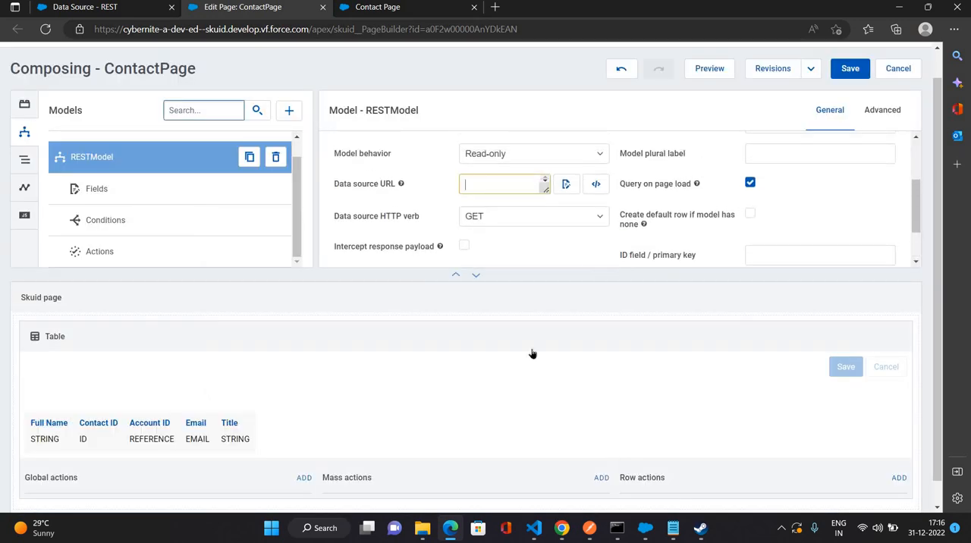
key("ctrl+v")
Set RESTModel's path to contents to the data object.
scroll(593, 217, "down", 1)
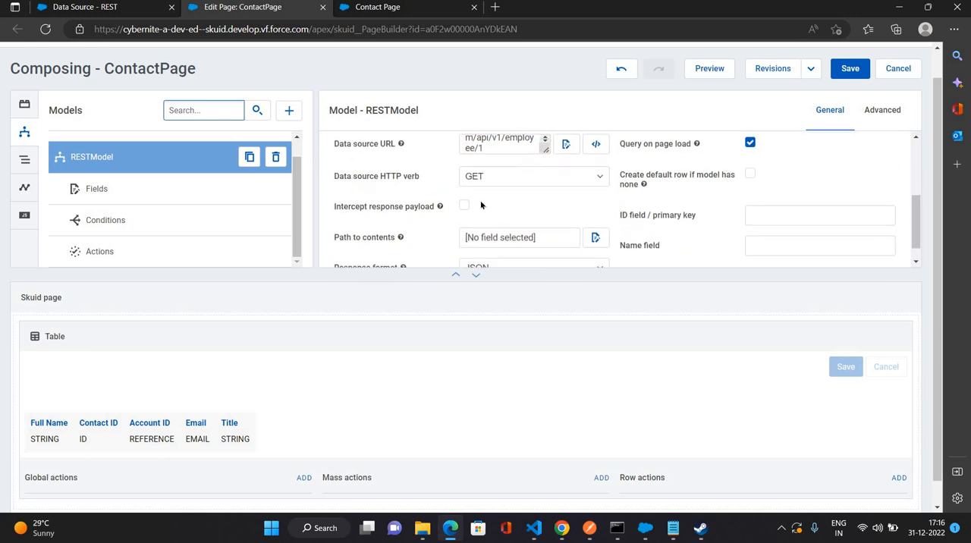
left_click(593, 217)
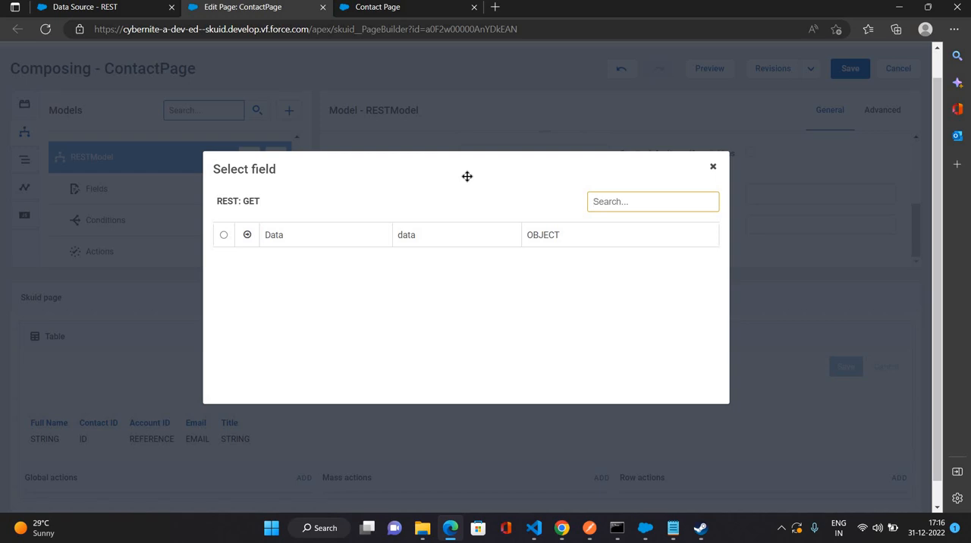
left_click(713, 166)
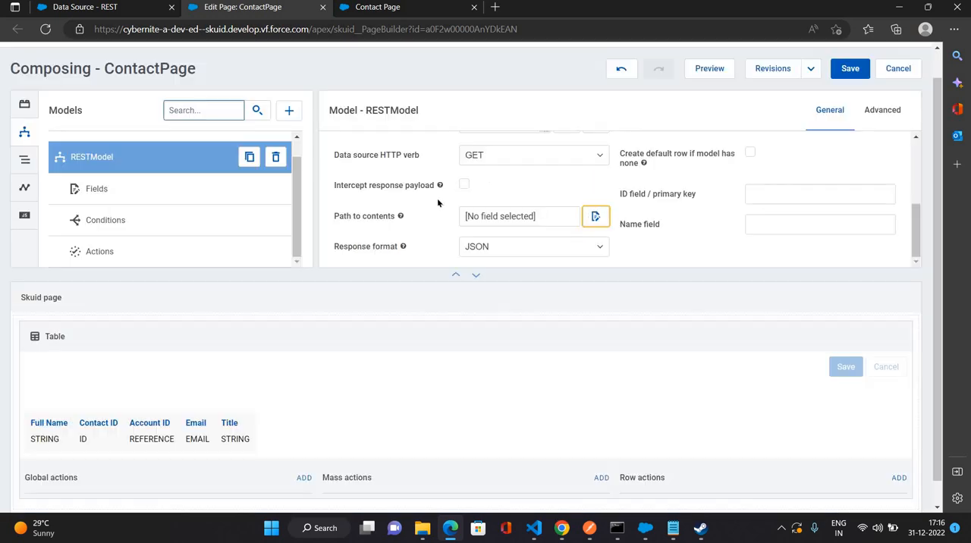
scroll(437, 198, "up", 1)
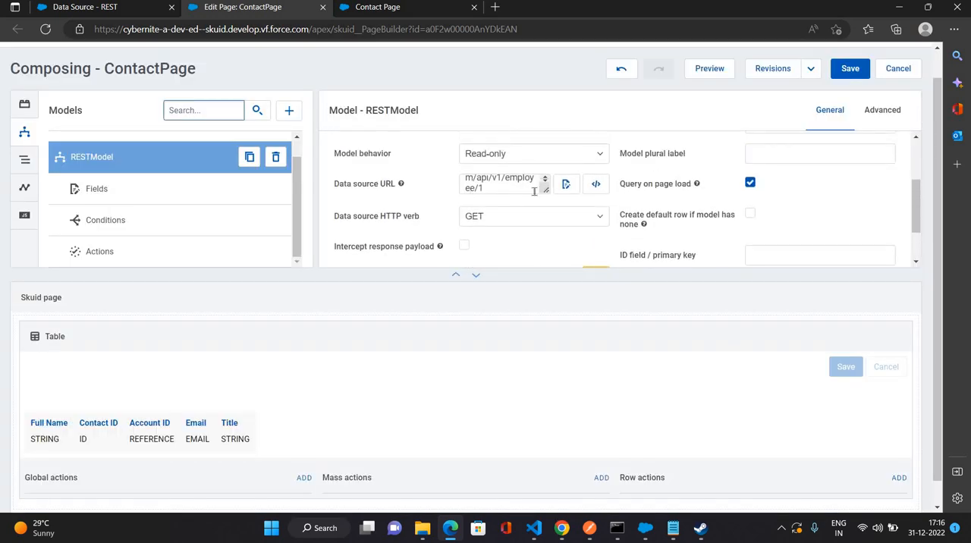
scroll(534, 191, "down", 1)
scroll(476, 215, "down", 1)
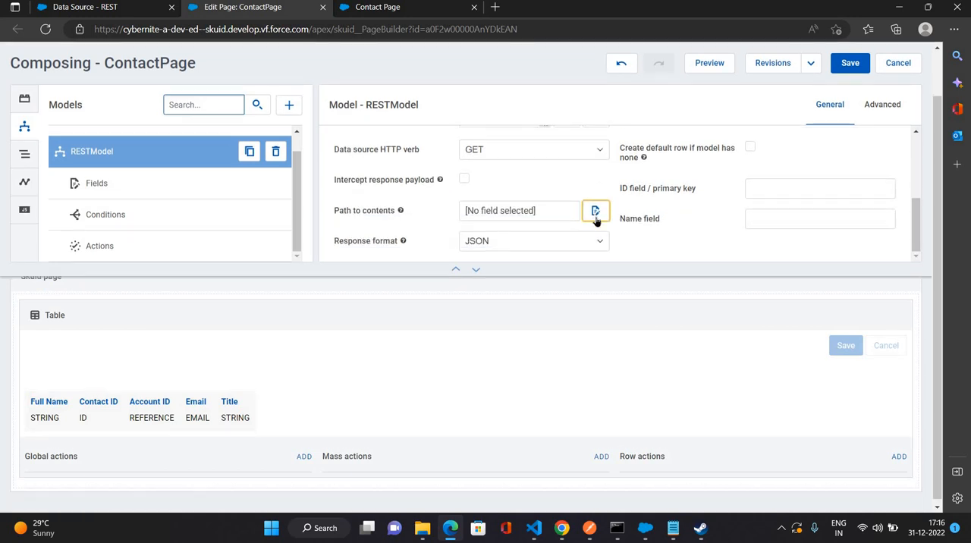
left_click(594, 273)
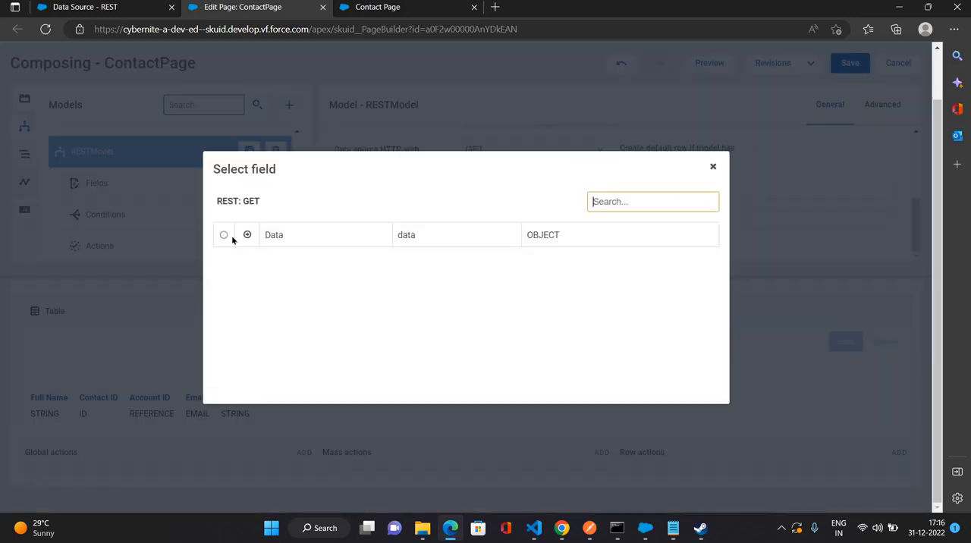
left_click(641, 242)
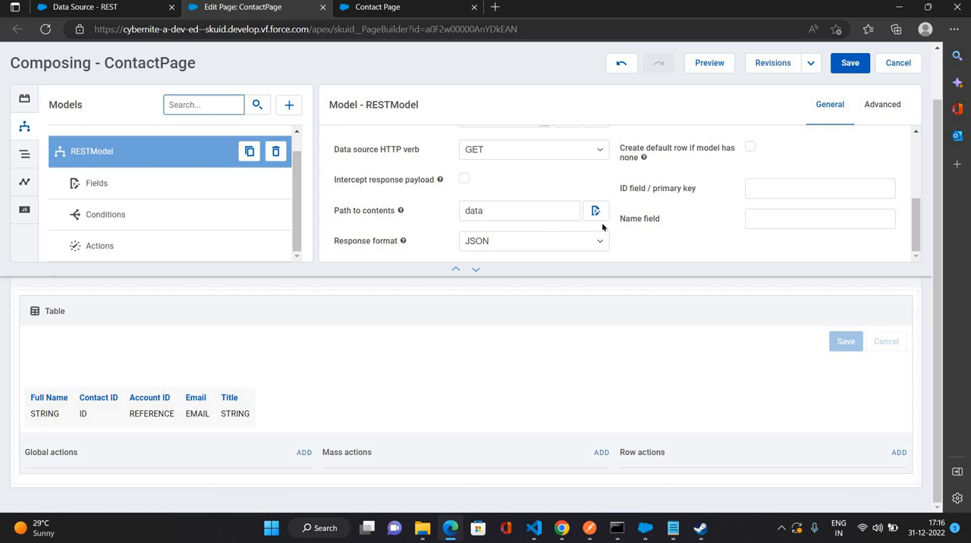
Open RESTModel's field list and compare it with the employee fields in Postman's response, returning to the page editor.
scroll(763, 162, "up", 5)
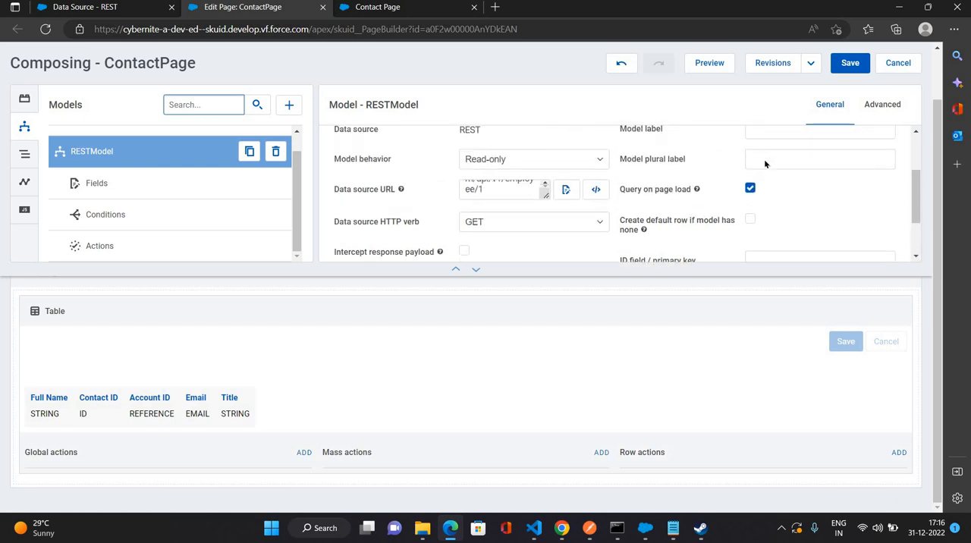
scroll(770, 189, "down", 2)
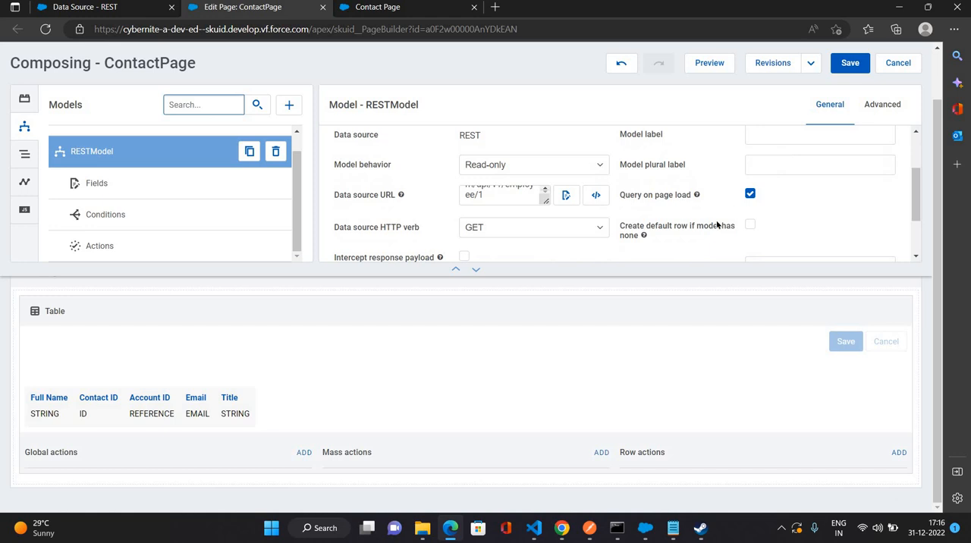
scroll(717, 223, "down", 2)
scroll(717, 223, "down", 1)
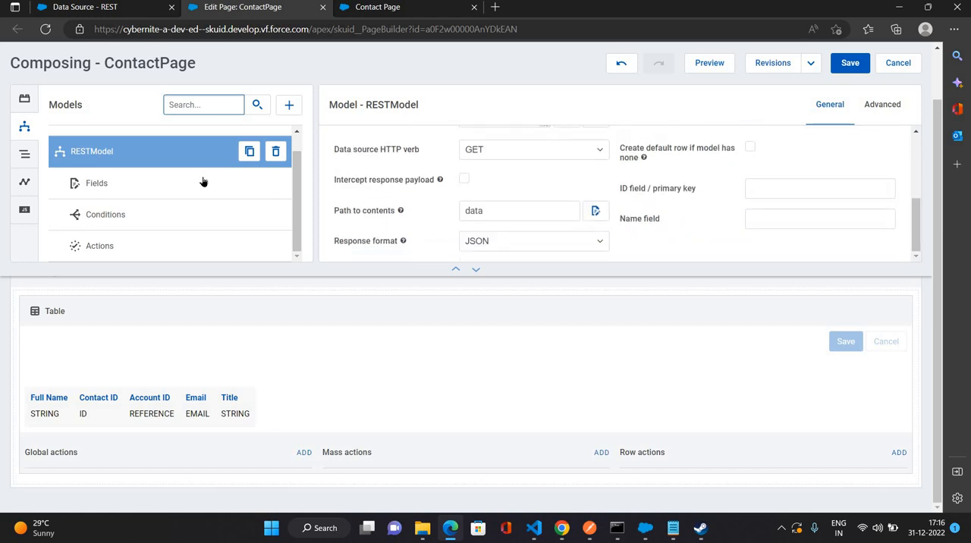
left_click(173, 175)
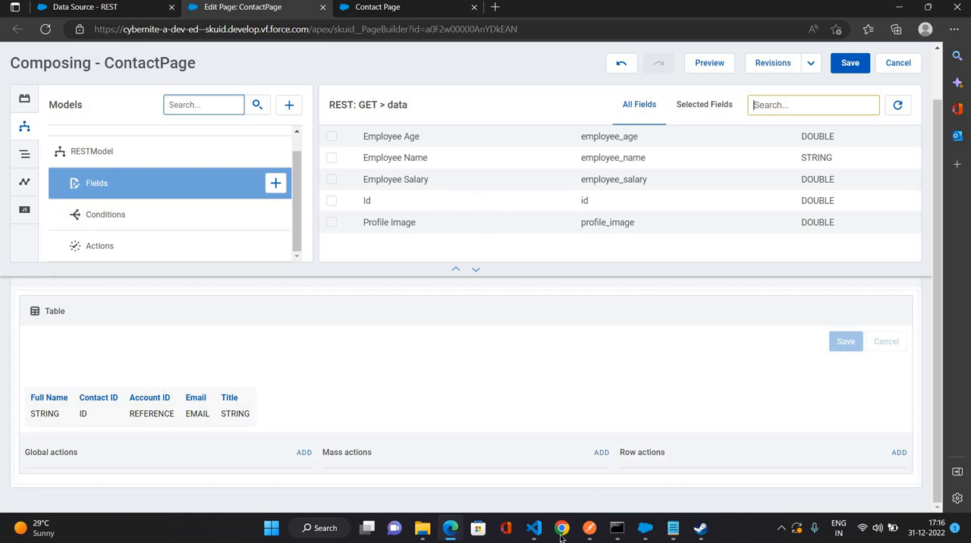
left_click(591, 529)
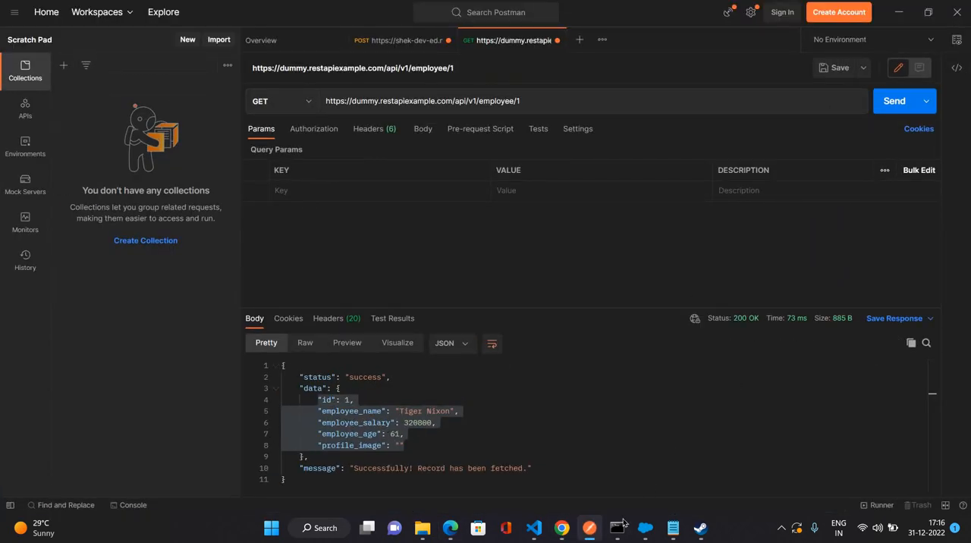
left_click(450, 528)
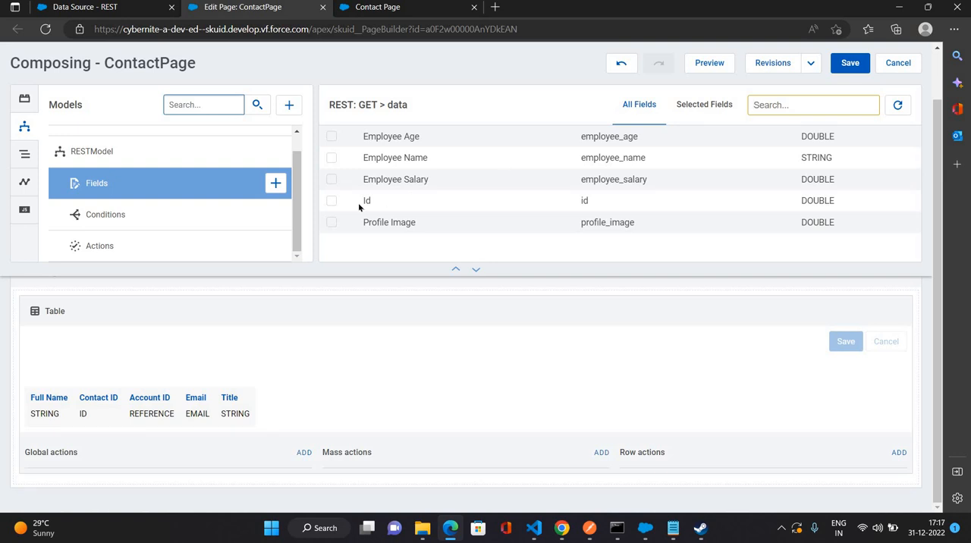
Include the Profile Image, Id, Employee Salary, Employee Name and Employee Age fields in RESTModel.
left_click(331, 222)
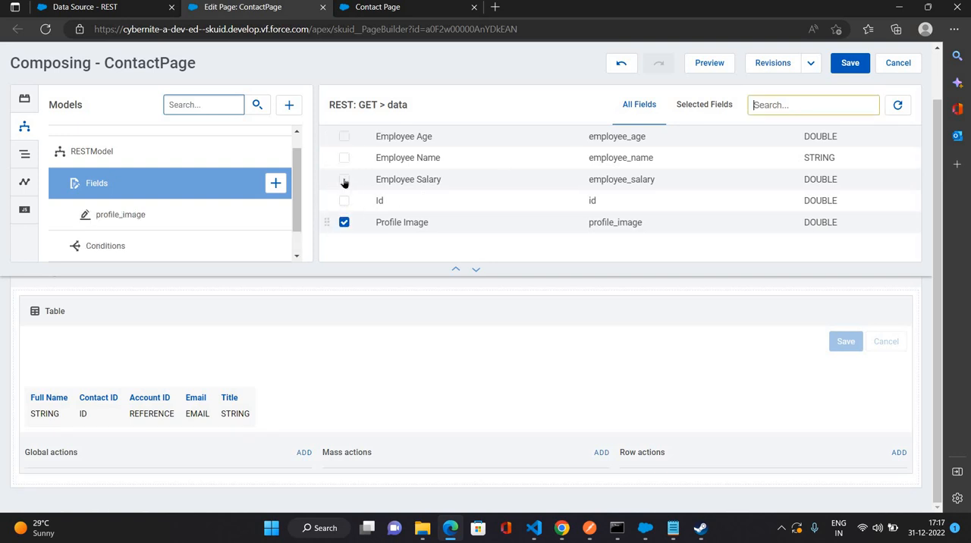
left_click(344, 201)
left_click(344, 179)
left_click(344, 157)
left_click(345, 137)
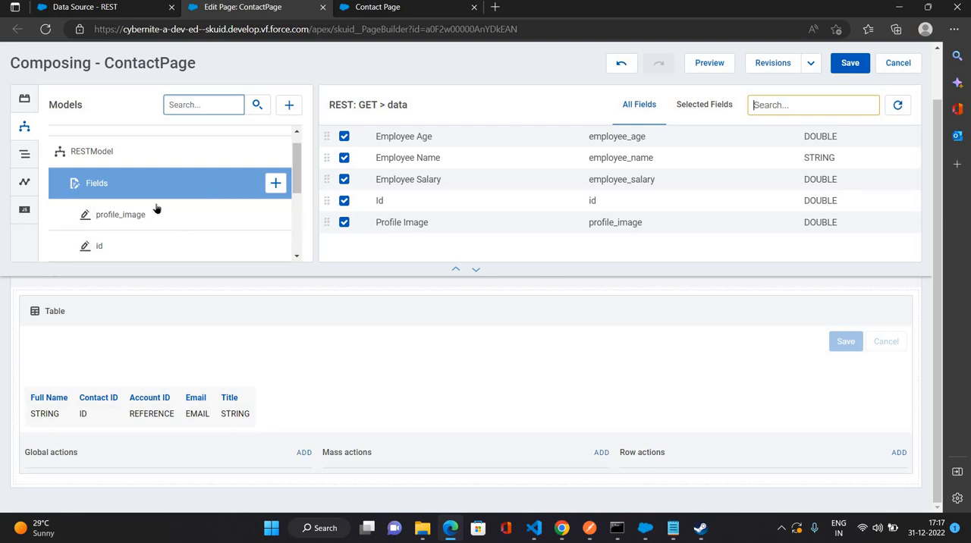
scroll(221, 218, "down", 3)
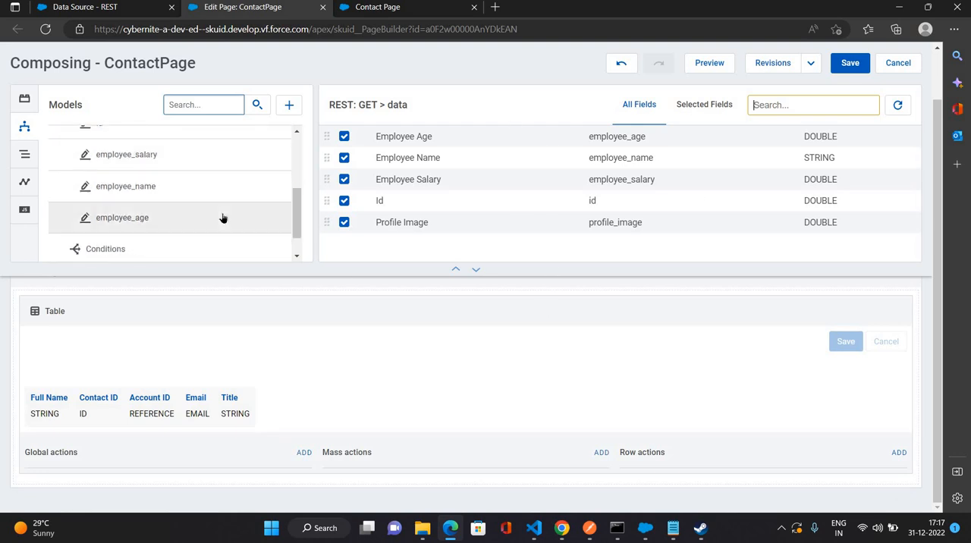
Set the page table's model to RESTModel and turn off its save and cancel buttons.
left_click(527, 327)
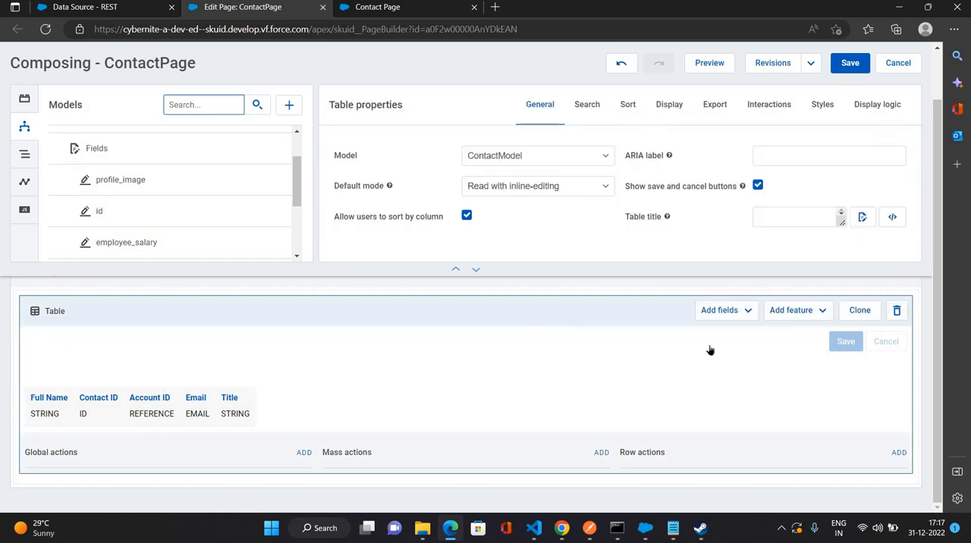
left_click(739, 319)
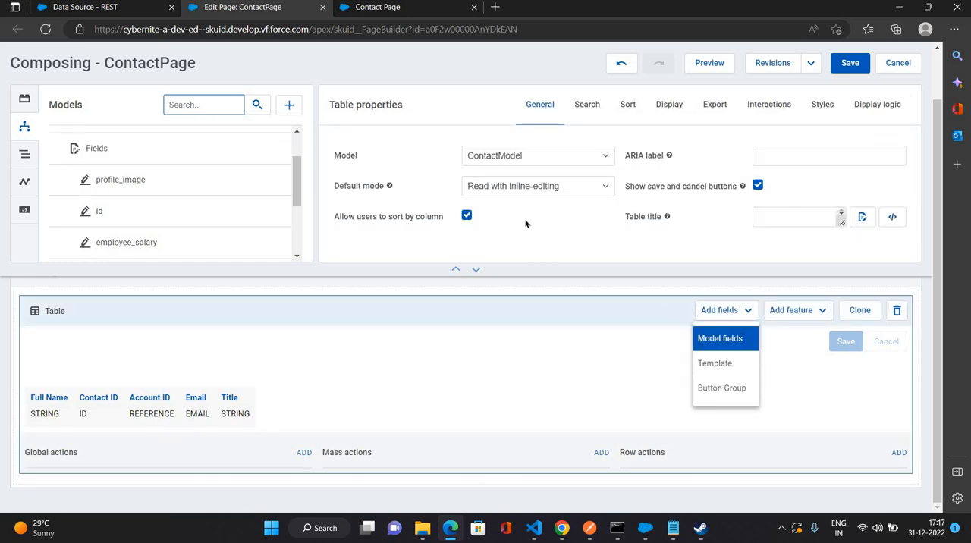
left_click(412, 129)
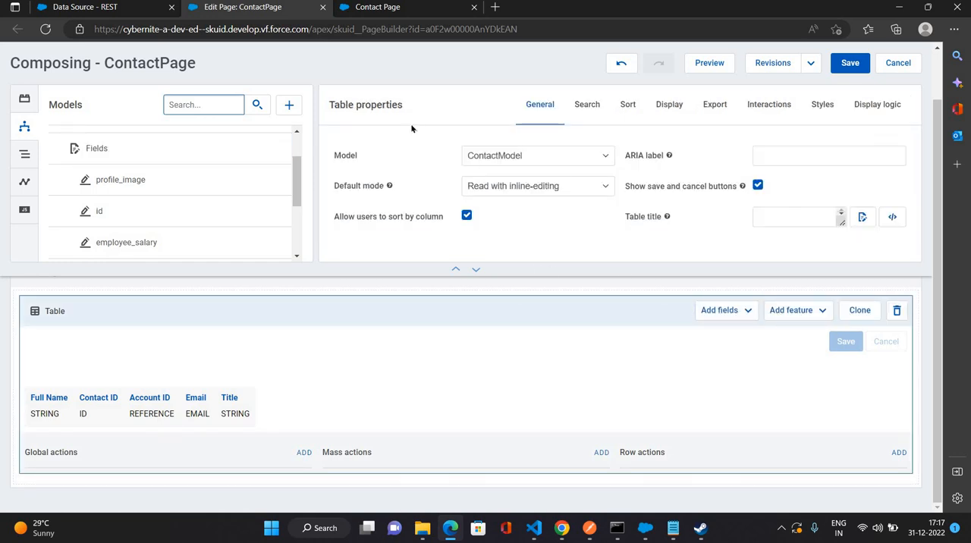
left_click(575, 159)
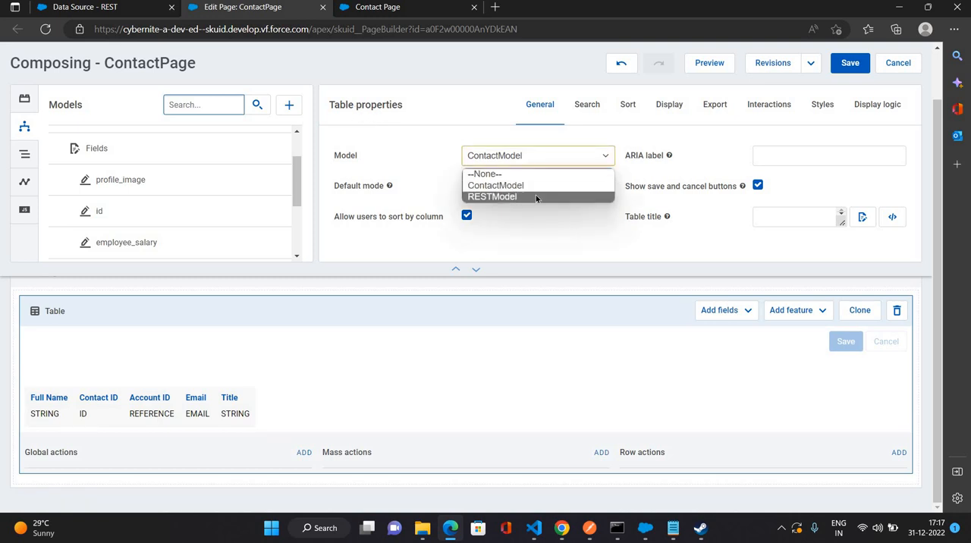
left_click(536, 197)
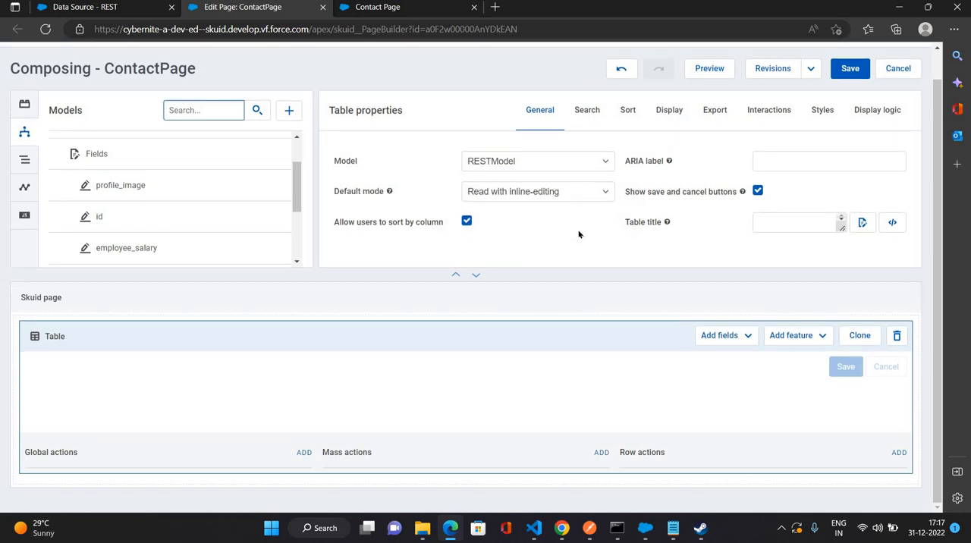
left_click(758, 195)
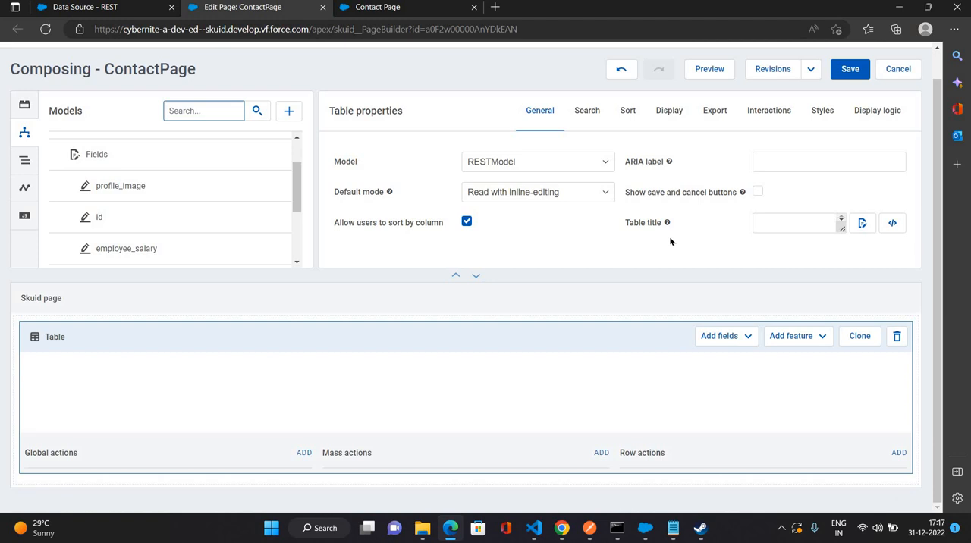
Add the model fields Employee Age, Employee Name, Employee Salary, Id and Profile Image to the table.
left_click(744, 342)
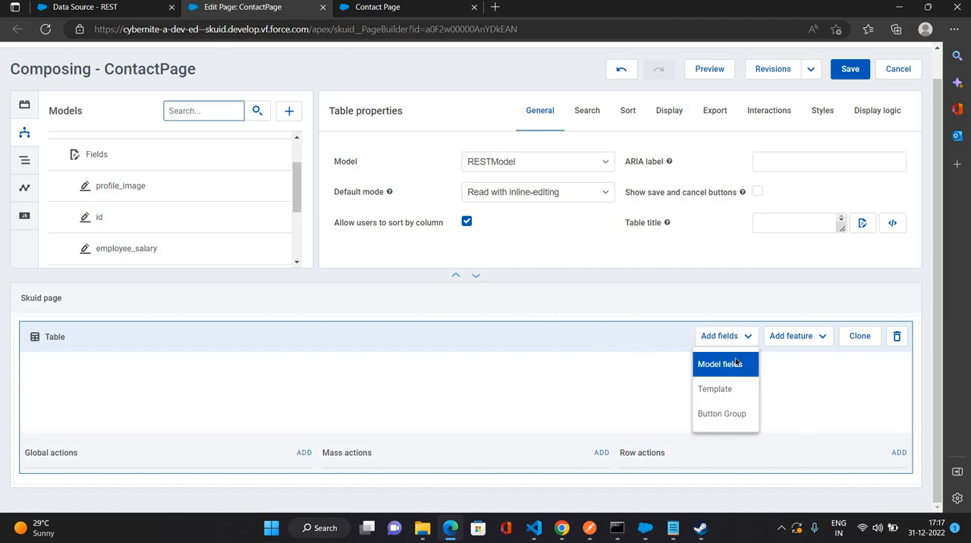
left_click(735, 362)
left_click(224, 216)
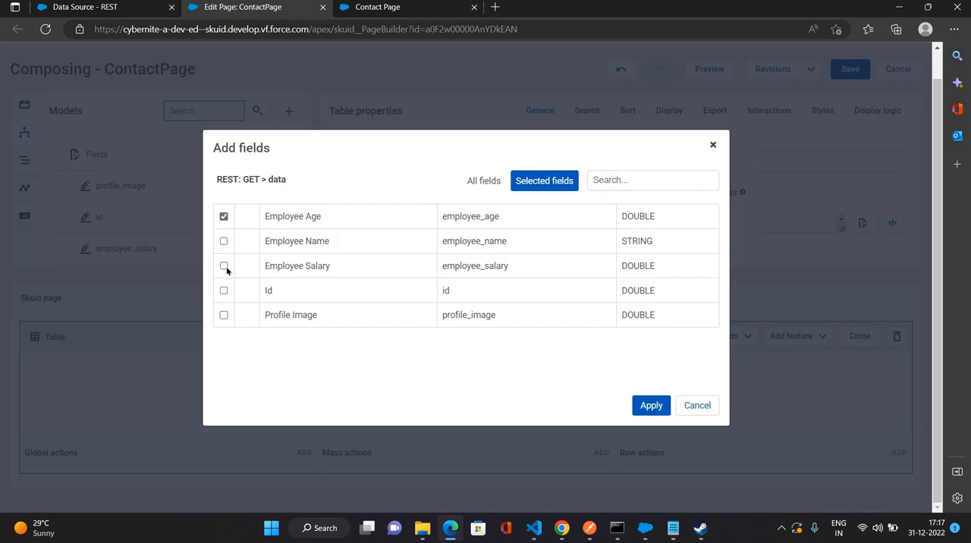
left_click(224, 240)
left_click(224, 266)
left_click(223, 291)
left_click(223, 315)
left_click(641, 410)
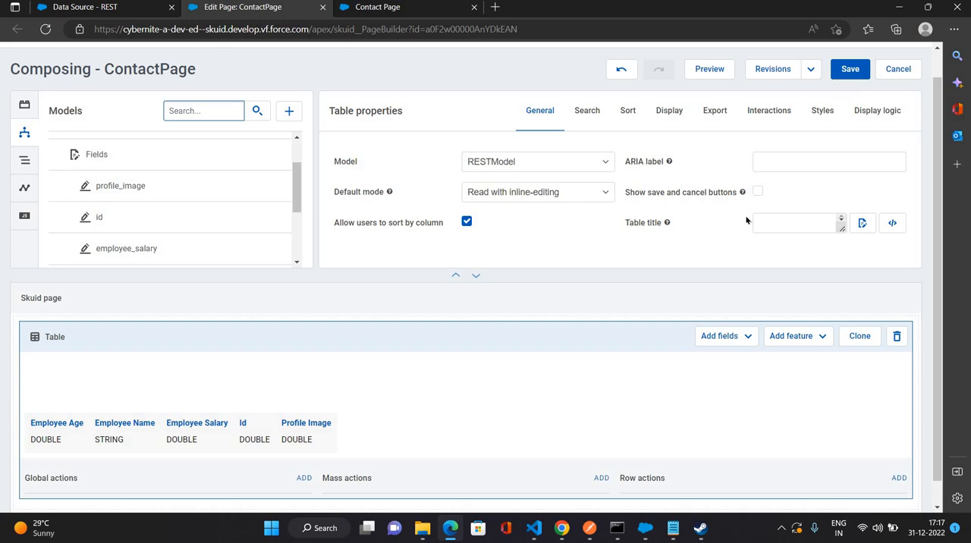
Save the ContactPage and reload the live Contact Page to show the updated table.
key("ctrl+s")
left_click(377, 7)
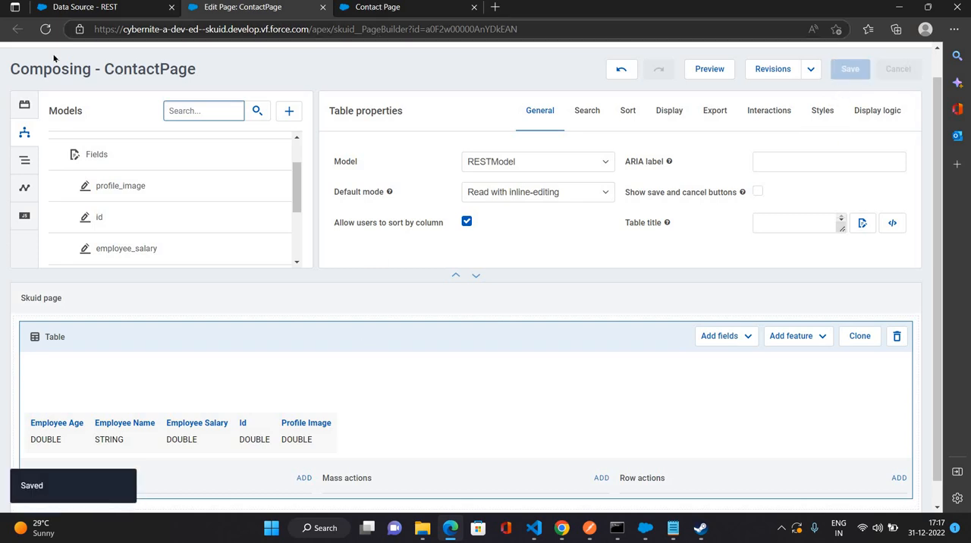
left_click(46, 29)
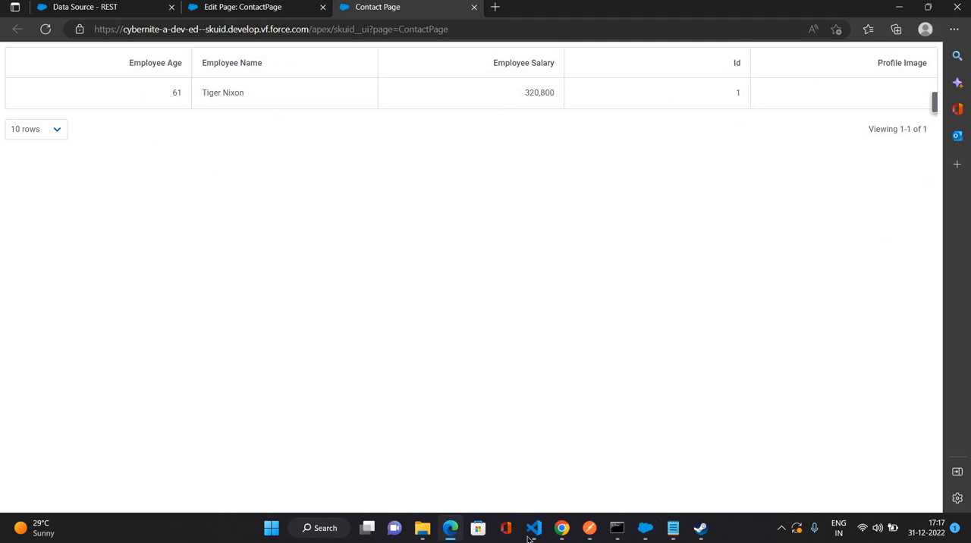
Compare the employee data in Postman's response body with the record in the live Contact Page table.
left_click(674, 531)
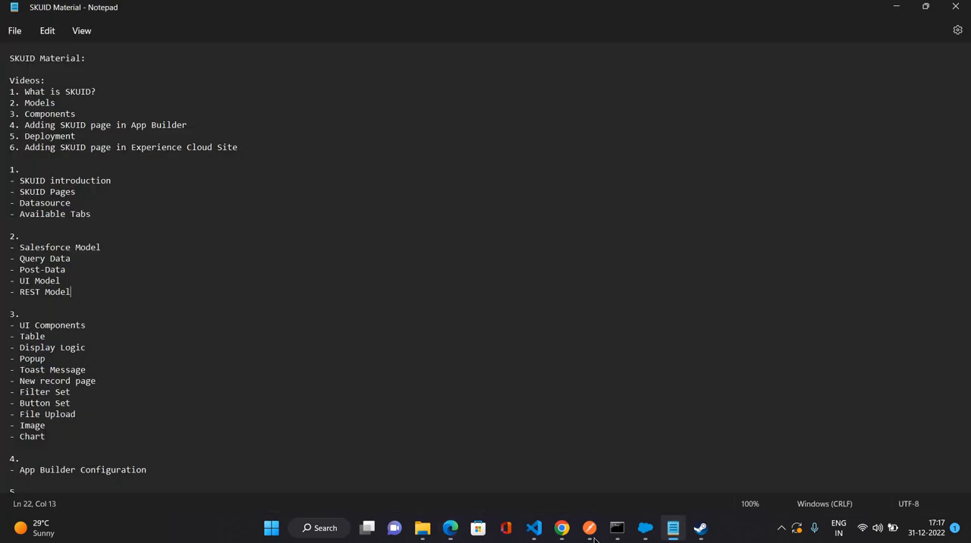
left_click(591, 531)
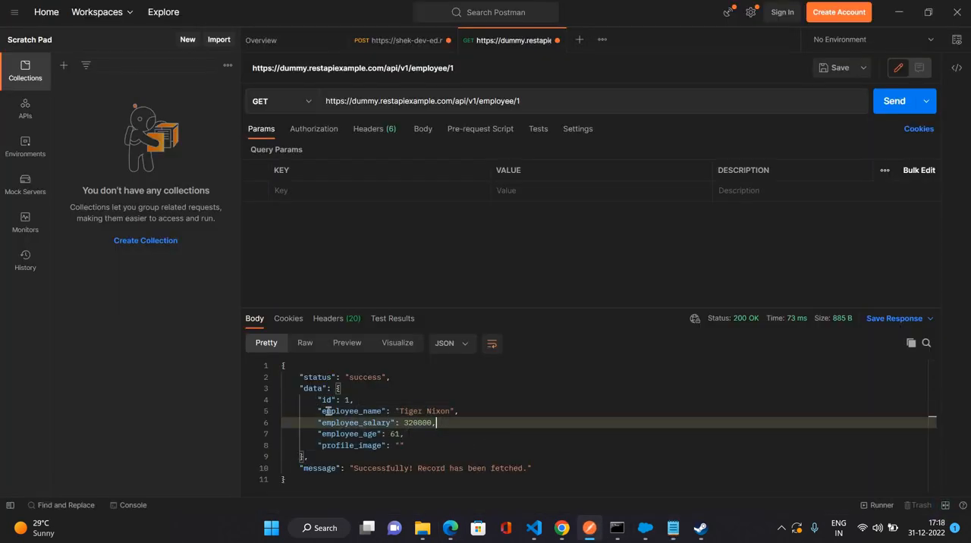
left_click_drag(318, 400, 404, 445)
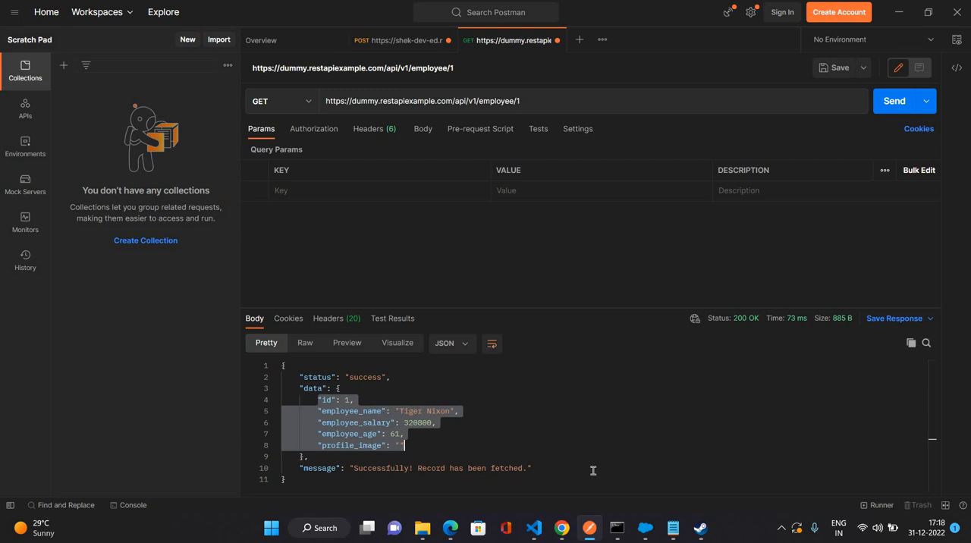
left_click(450, 529)
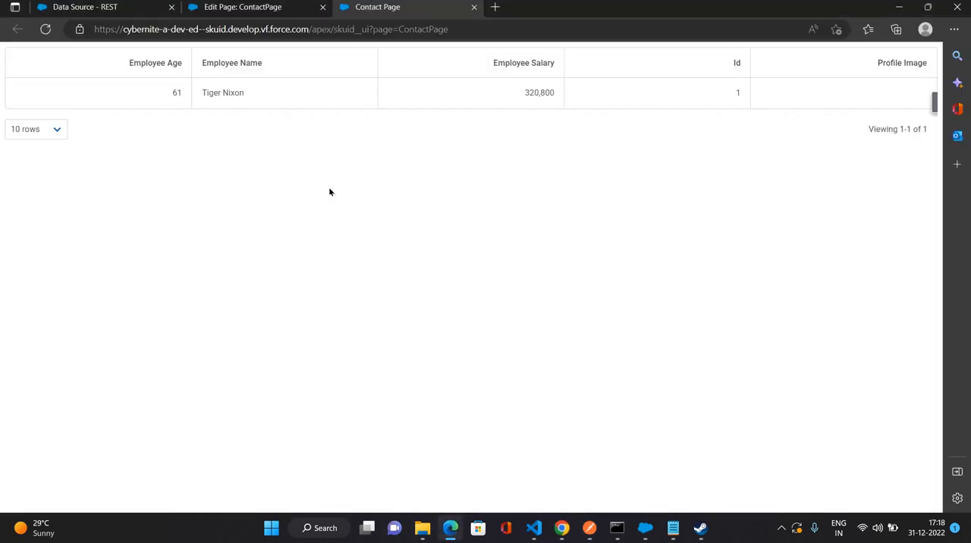